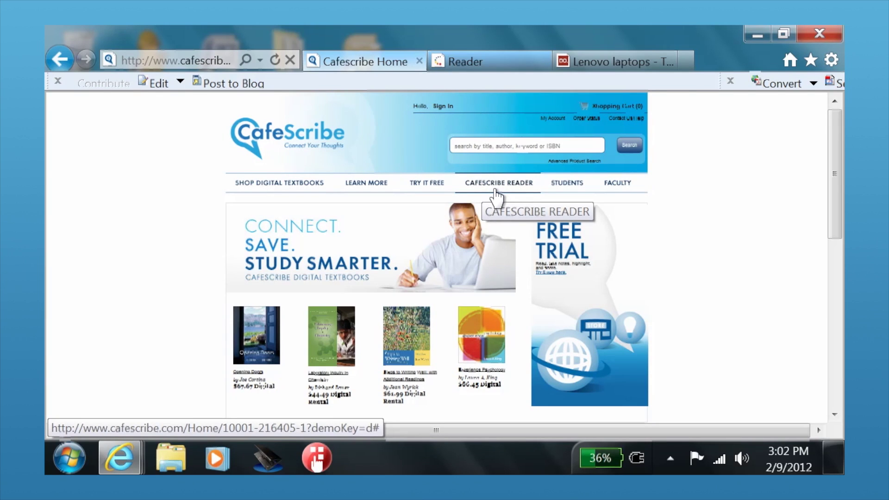
Step: Switch to the CafeScribe Reader tab in Internet Explorer to show its log-in page
left_click(475, 62)
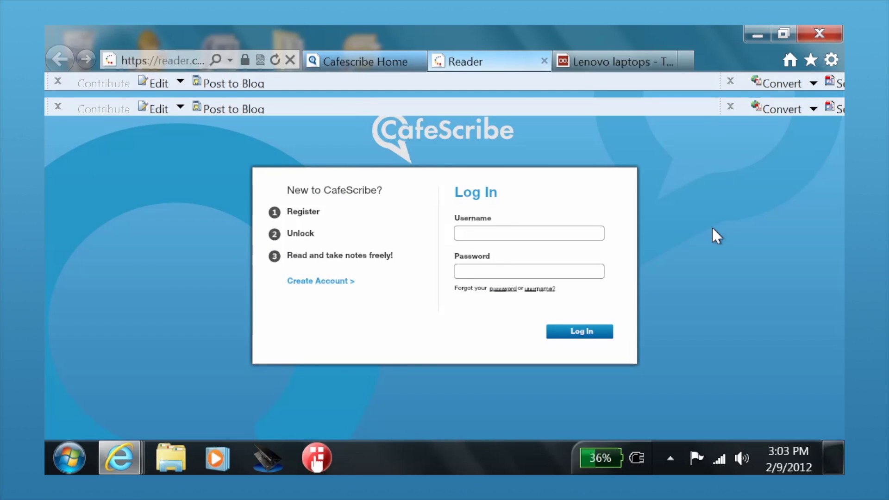
Step: Go full screen, fill Create Account with University of California-Berkeley and the terms, then close it
key("F11")
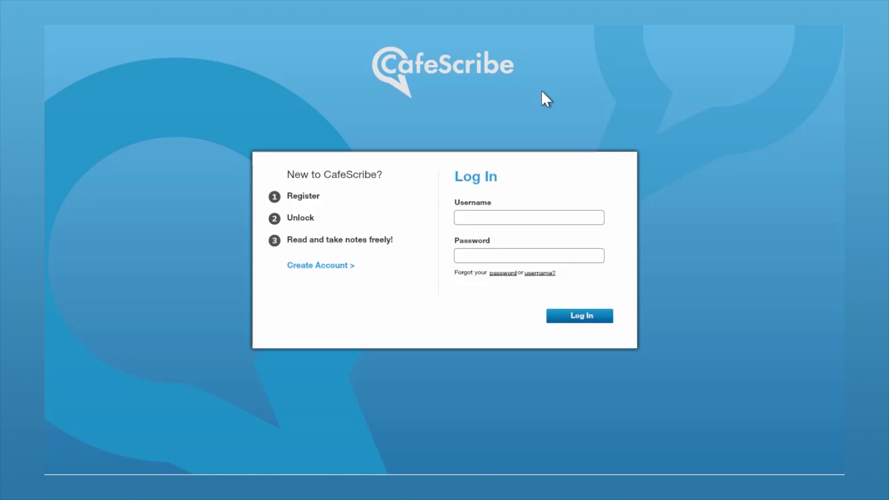
left_click(328, 273)
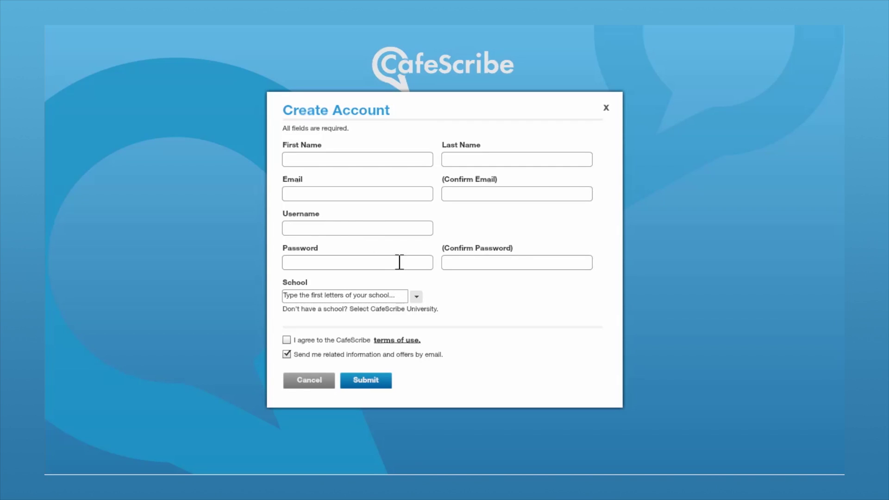
left_click(400, 294)
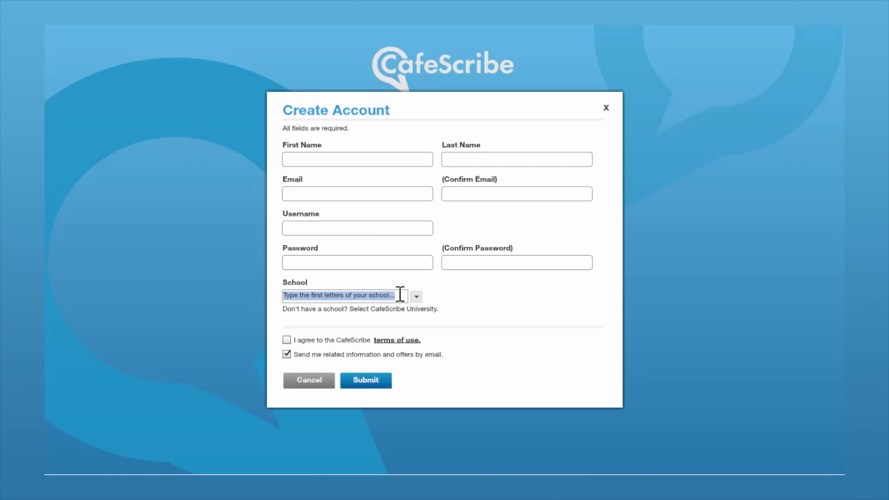
type("Universityh o")
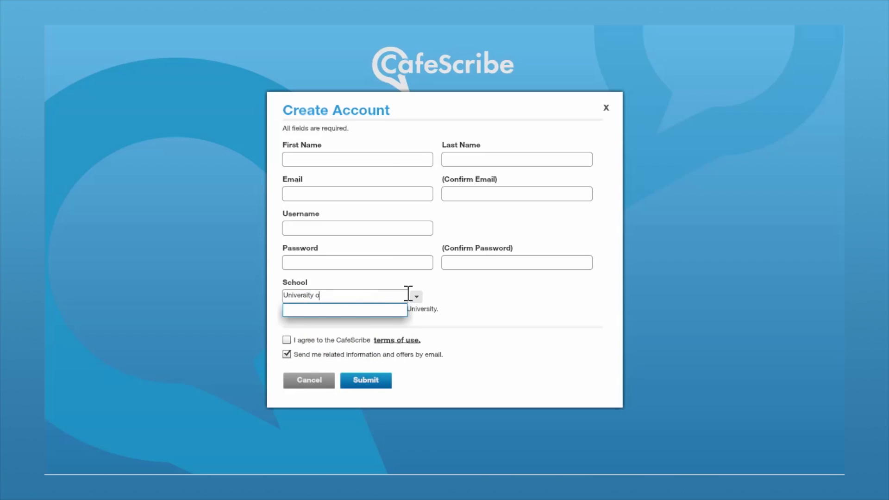
type("f California Office of the President")
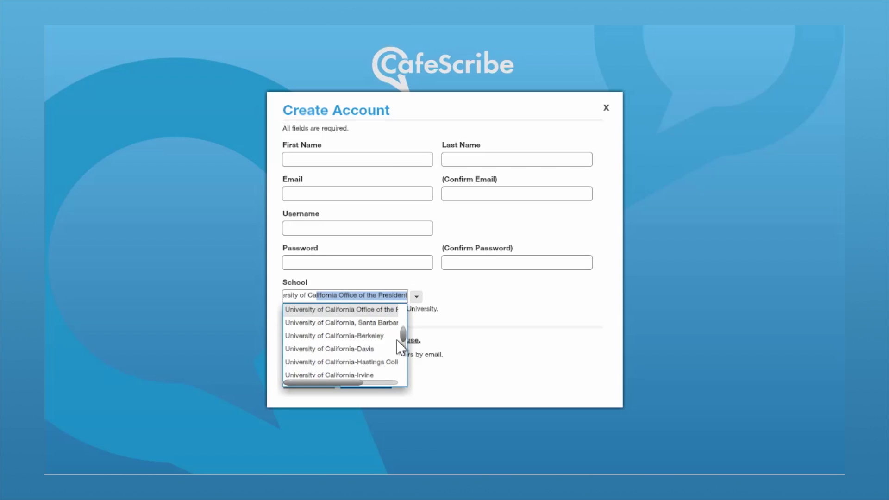
left_click(373, 333)
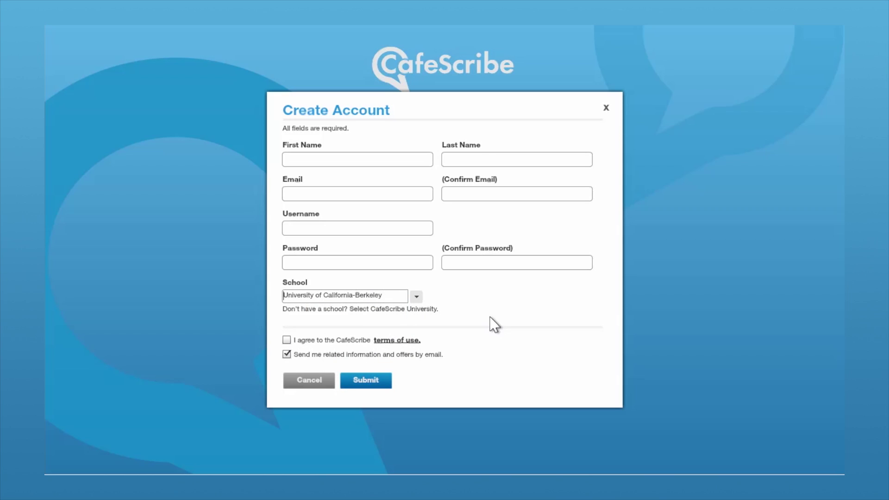
left_click(289, 341)
left_click(607, 108)
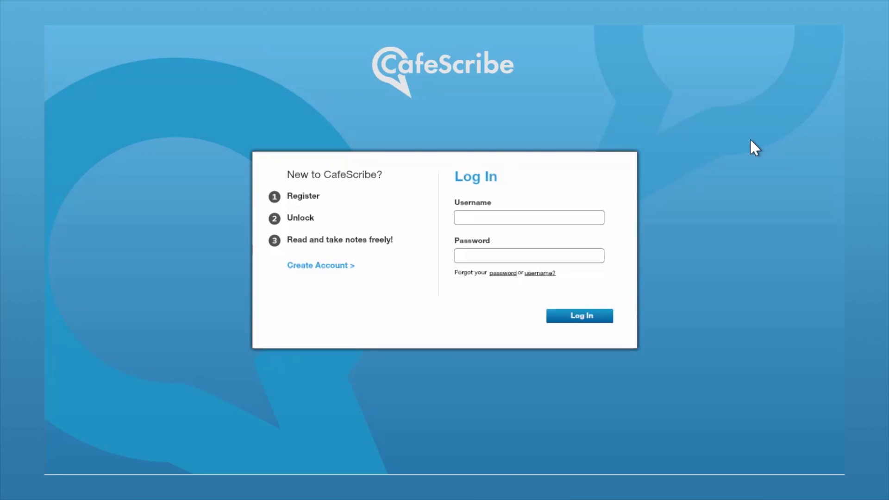
Step: Sign in to CafeScribe with the account's username and password
left_click(478, 217)
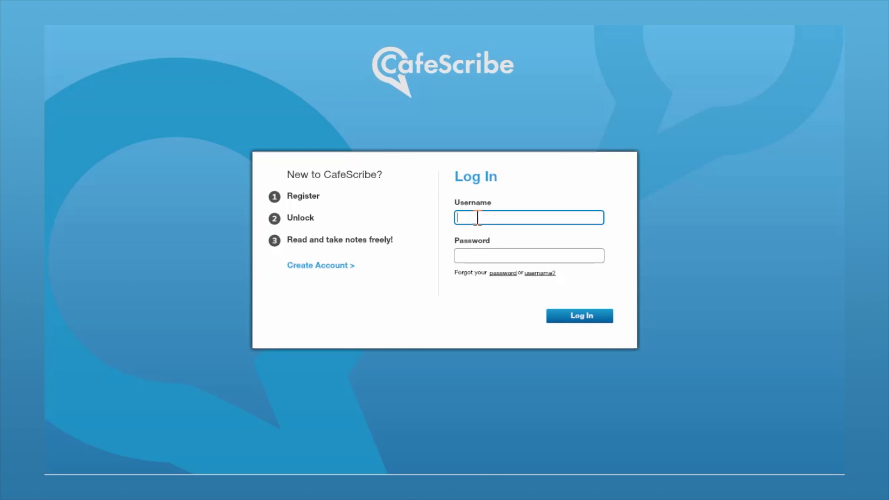
type("squiggly")
key("Tab")
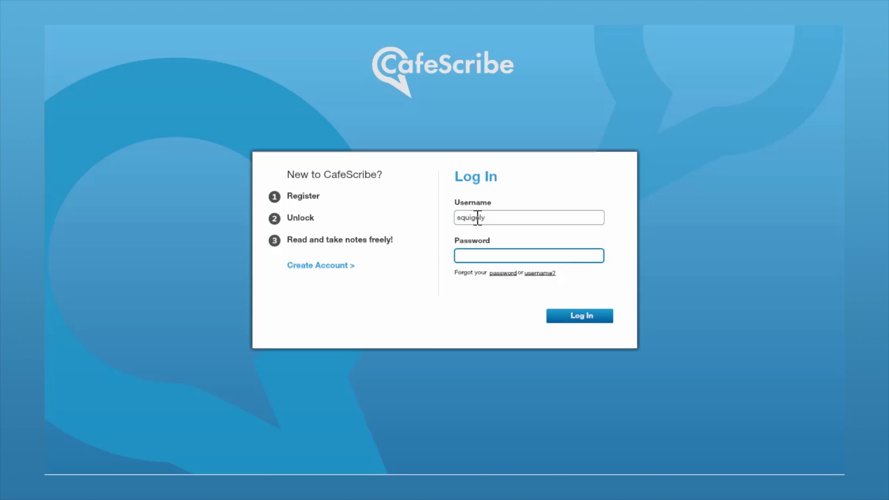
type("**")
left_click(595, 316)
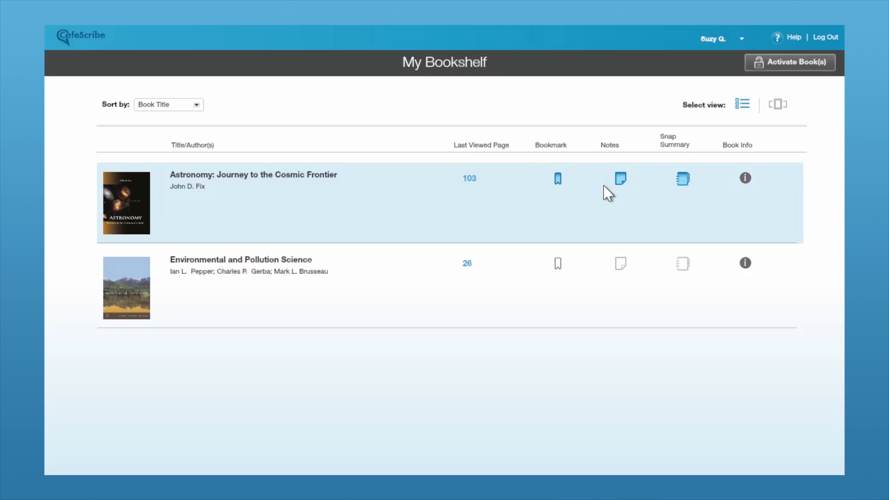
Step: Look over the Astronomy book's details, then bring up the Purchased Book List for activation
mouse_move(619, 188)
mouse_move(745, 180)
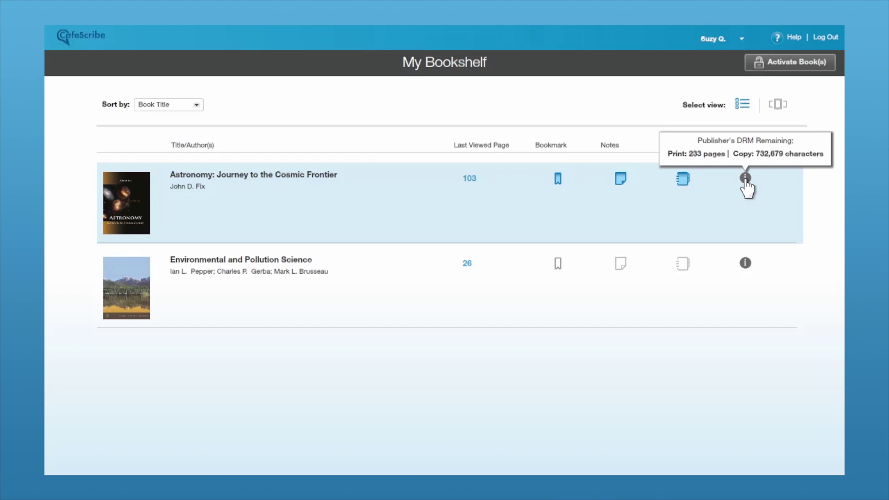
left_click(745, 179)
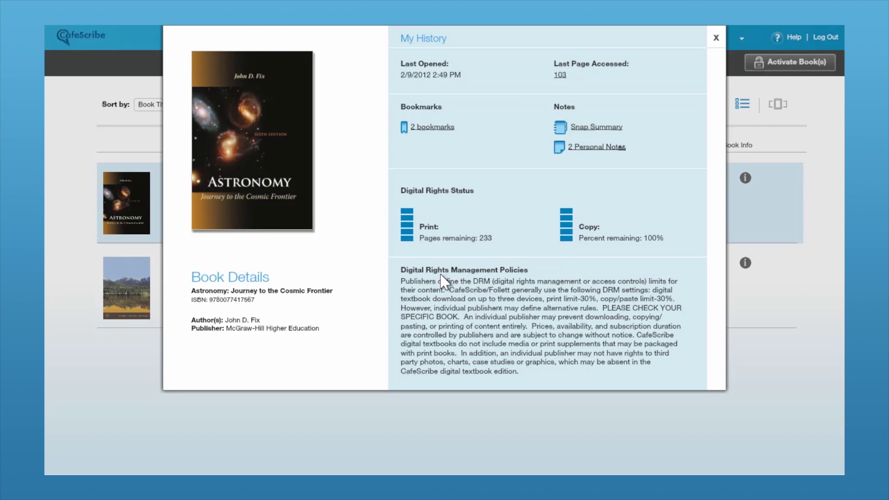
key("Escape")
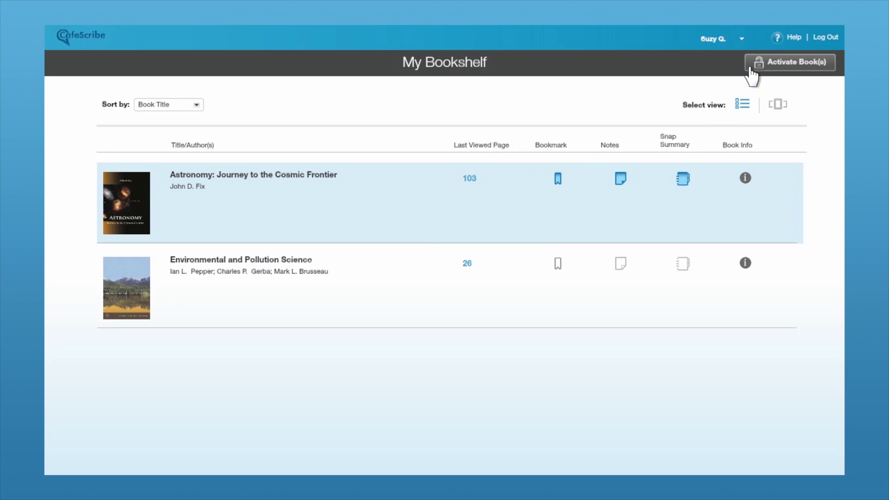
left_click(772, 70)
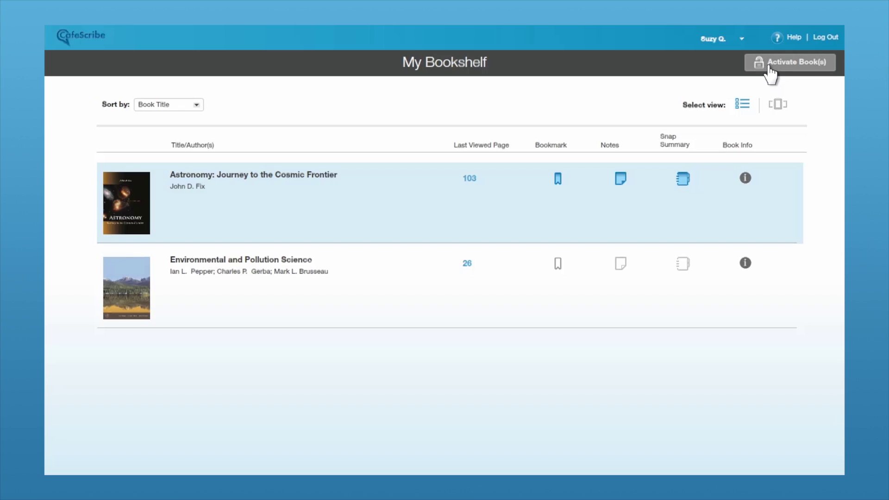
left_click(772, 69)
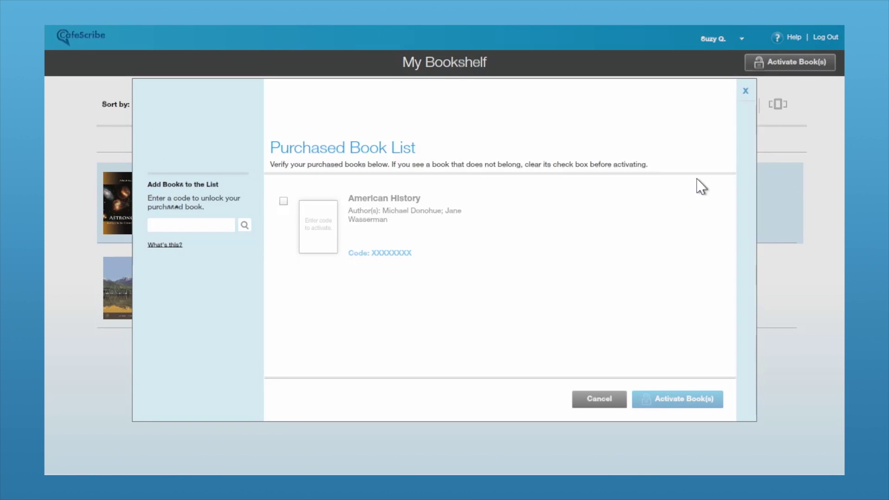
Step: Activate Biology by Sylvia S. Mader using its book unlock code
left_click(235, 226)
left_click(245, 225)
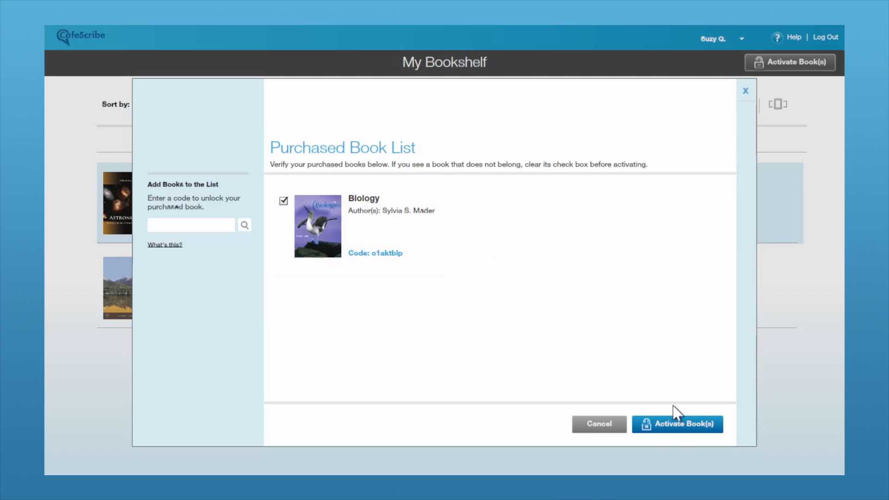
left_click(667, 424)
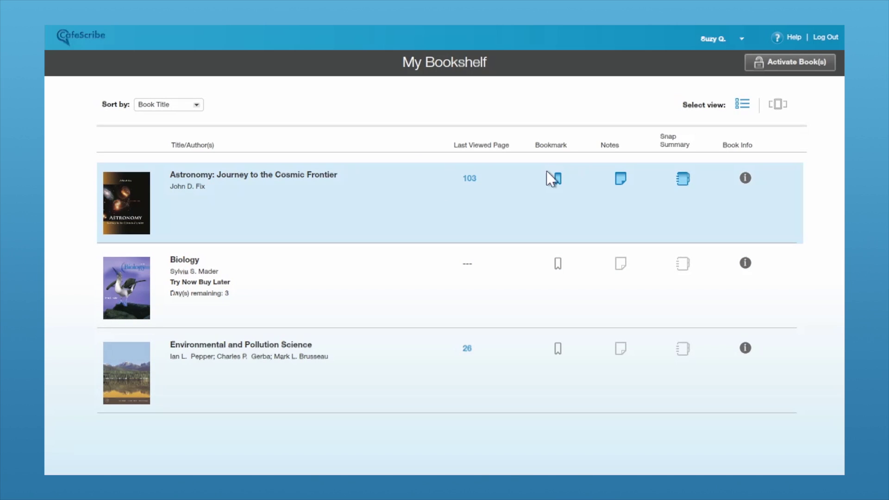
Step: Open Astronomy: Journey to the Cosmic Frontier from My Bookshelf at its cover
left_click(138, 206)
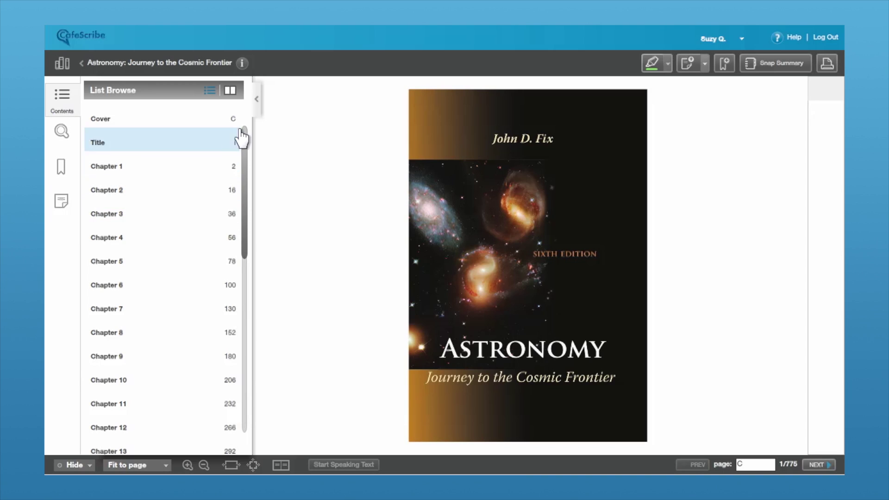
Step: Hide the contents panel, show two-page spreads, advance three spreads, then jump to page 203
left_click(256, 99)
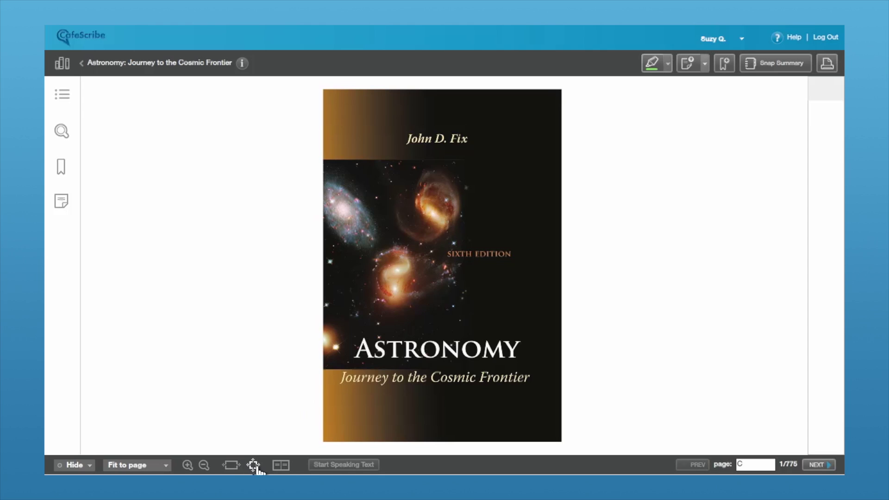
left_click(280, 466)
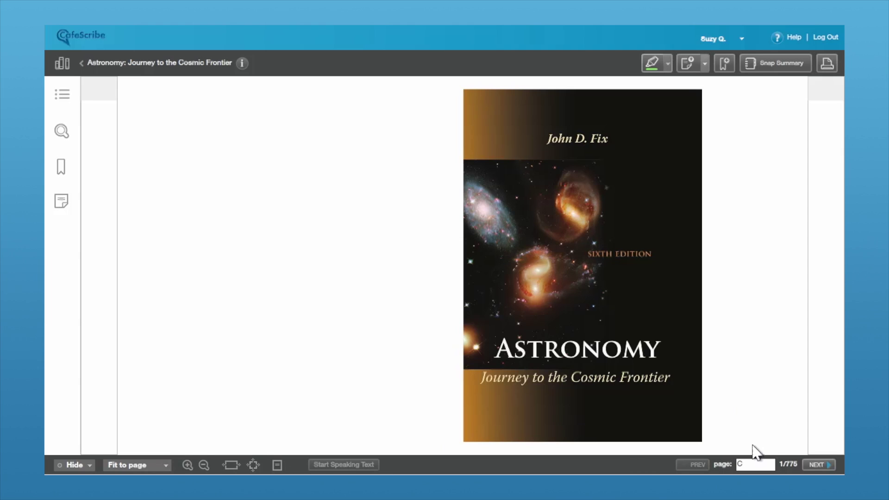
left_click(813, 467)
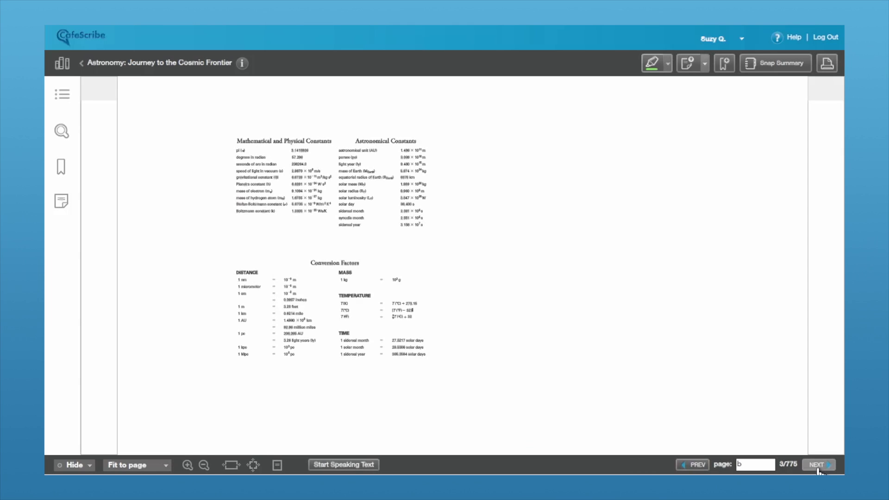
left_click(820, 469)
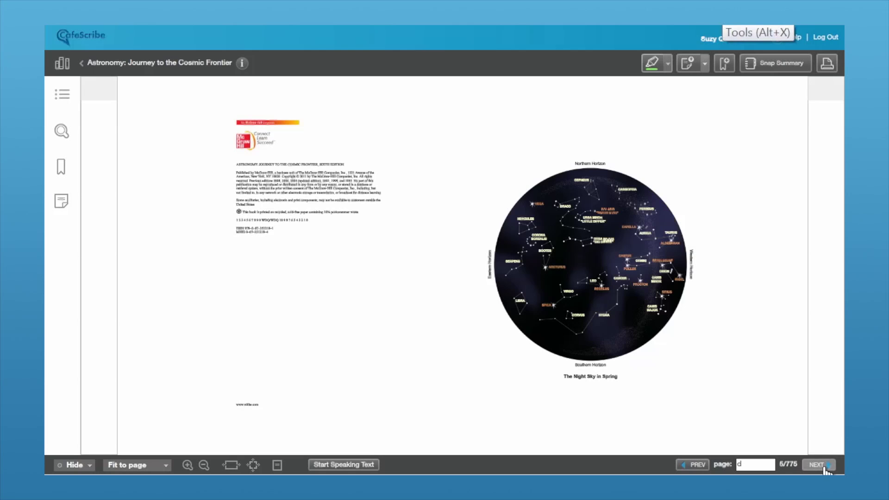
left_click(827, 468)
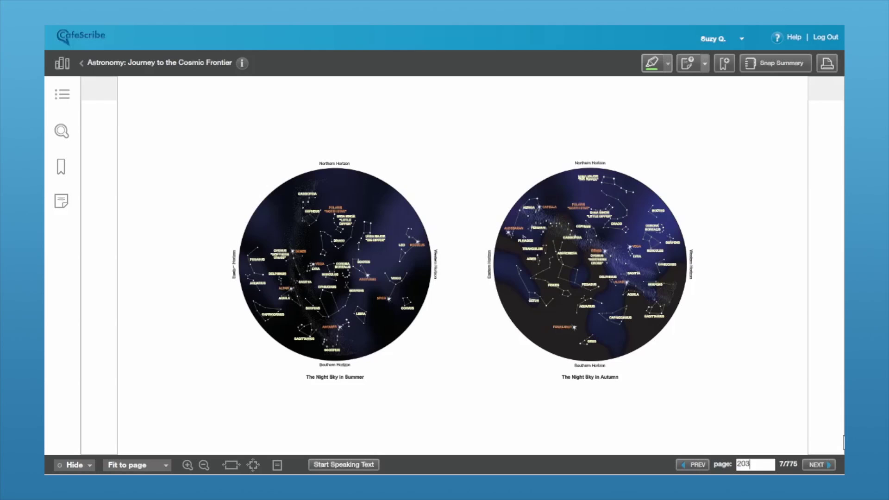
key("Return")
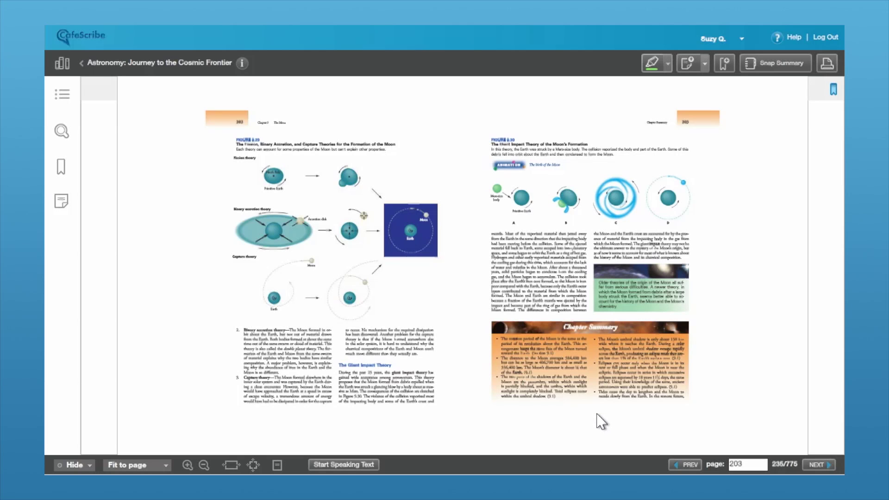
Step: Return to single-page layout and zoom from Fit to width through 150% to 175%
left_click(278, 466)
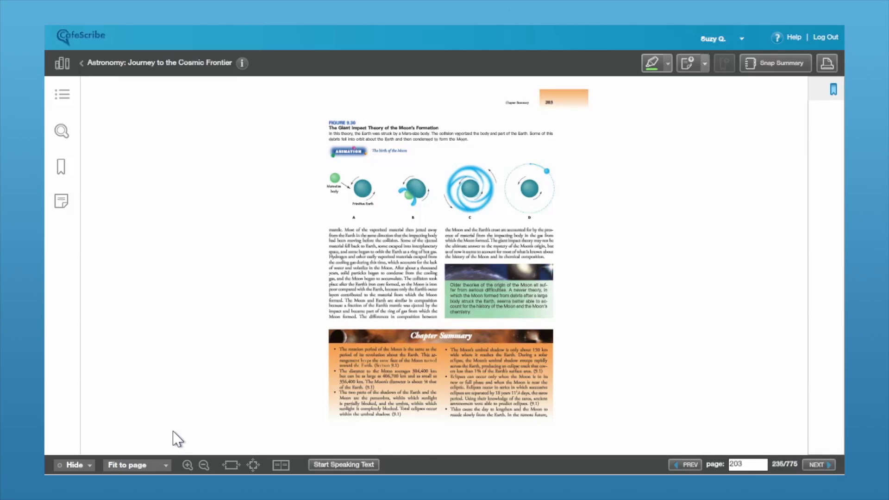
left_click(165, 466)
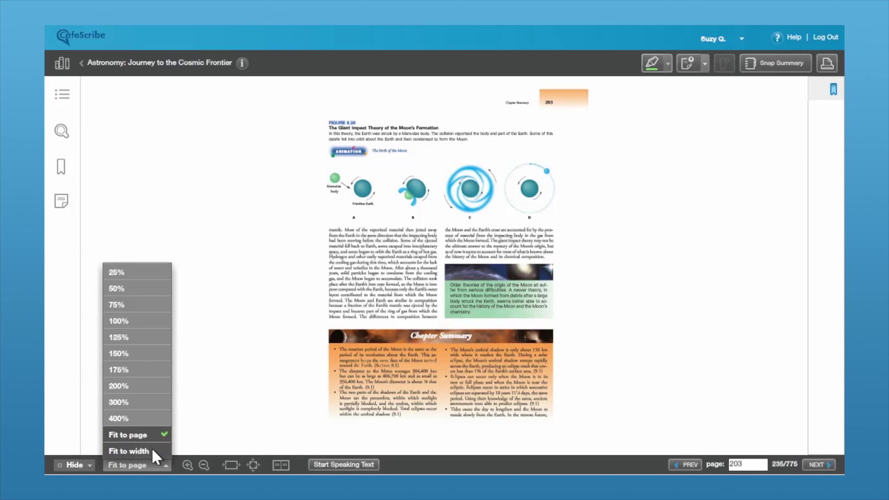
left_click(151, 448)
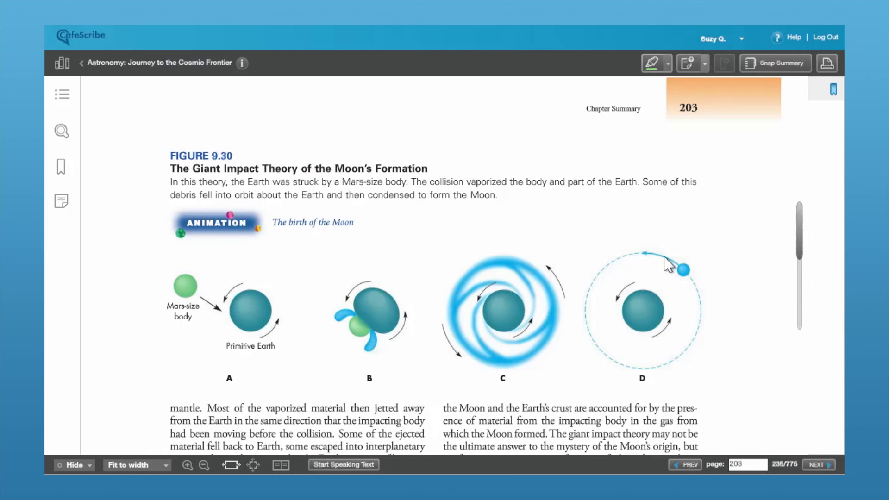
left_click_drag(798, 238, 800, 286)
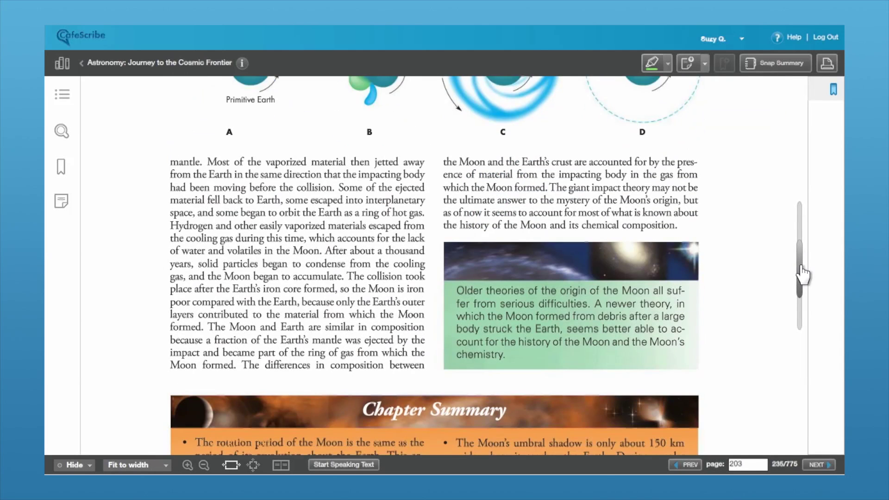
left_click(164, 465)
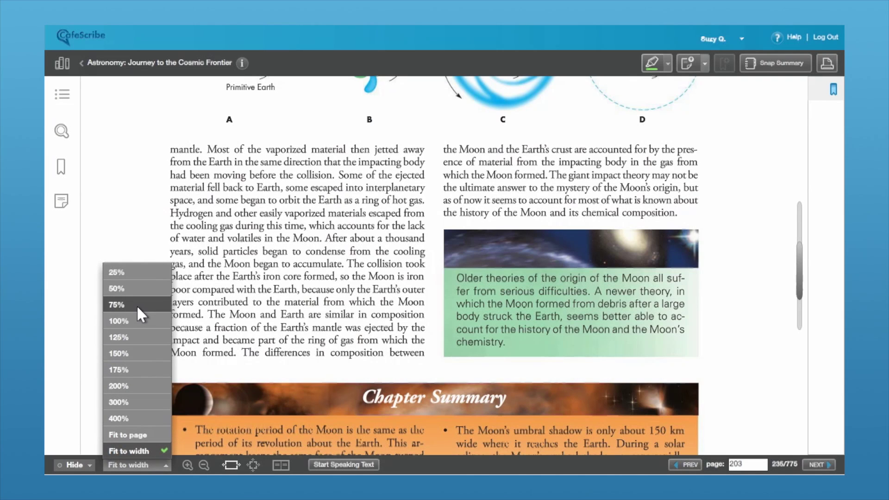
left_click(131, 353)
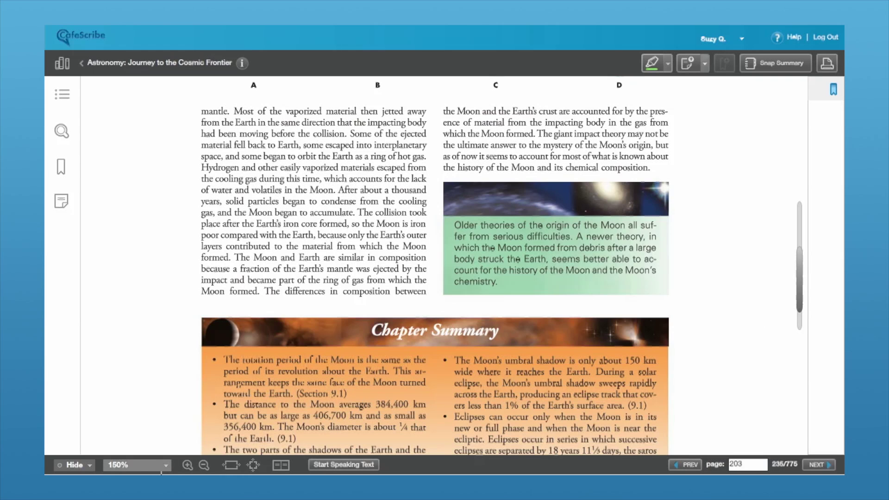
left_click(163, 466)
left_click(127, 369)
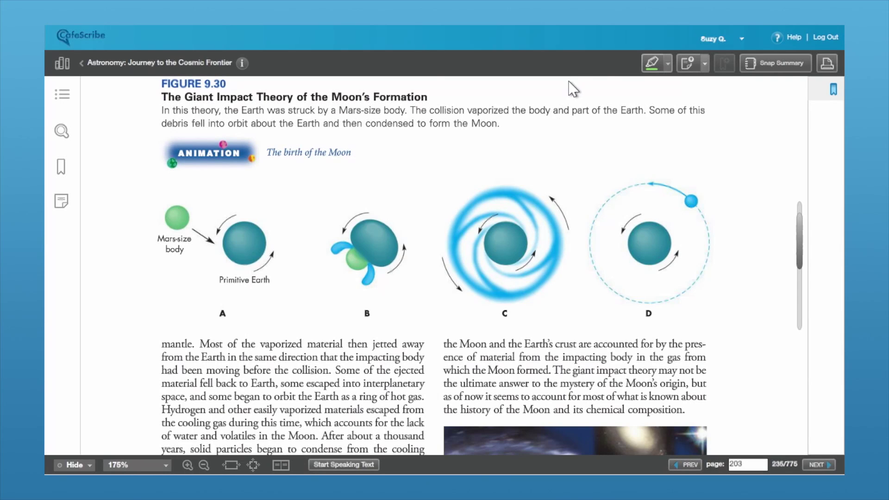
Step: Turn on highlighting and add a new cyan highlight category named study group
left_click(653, 65)
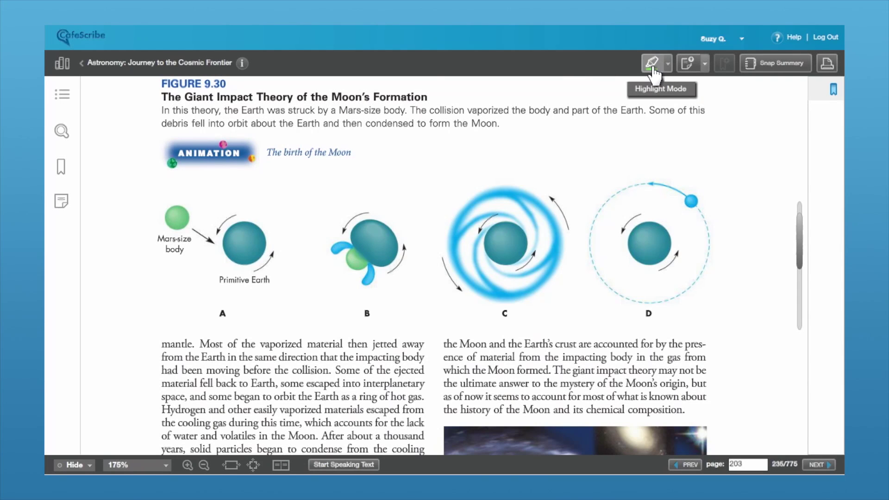
left_click(668, 67)
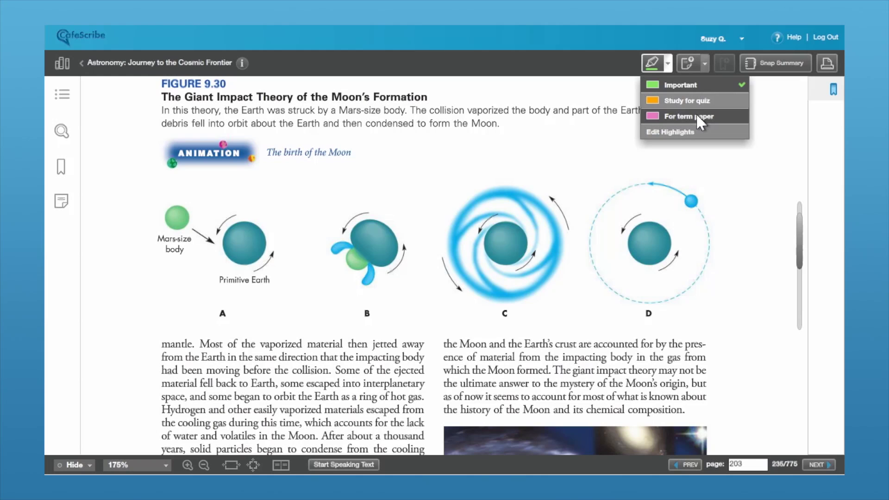
left_click(662, 132)
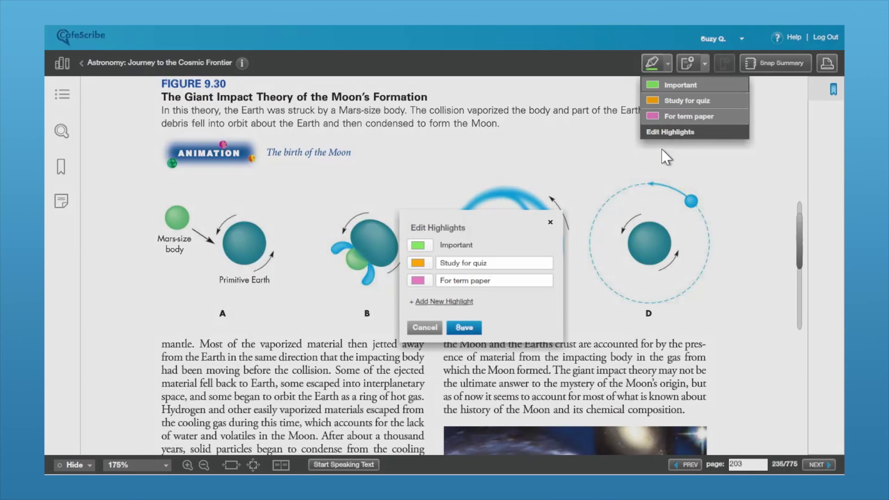
left_click(452, 306)
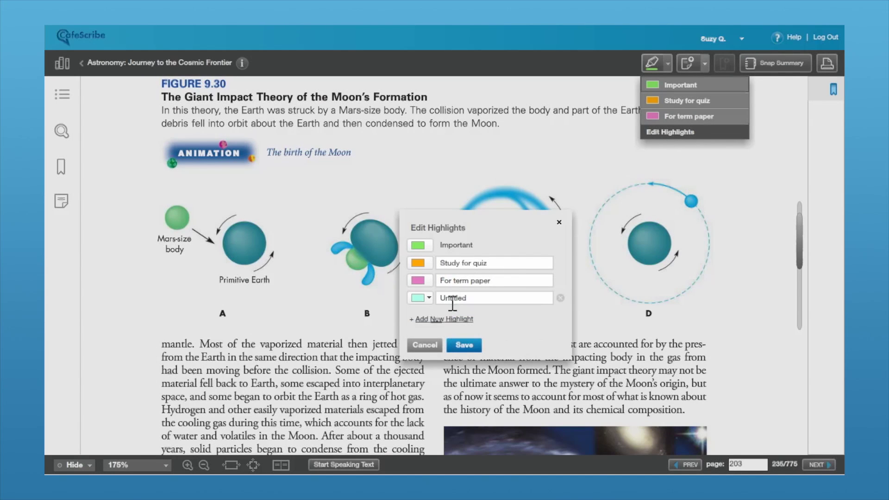
double_click(476, 298)
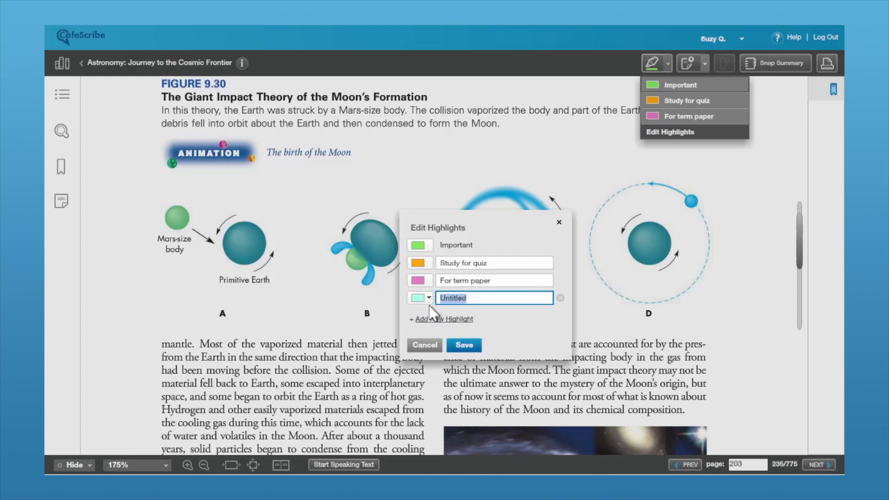
type("study group")
left_click(466, 346)
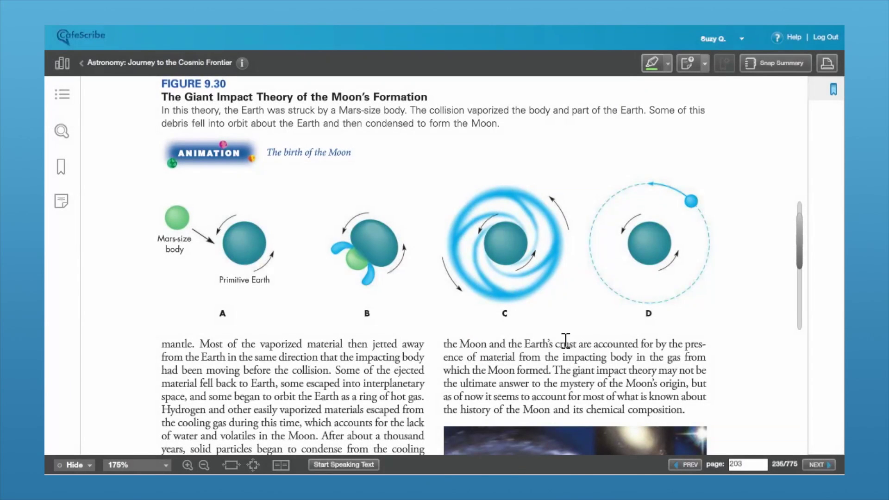
Step: Highlight the Figure 9.30 caption in pink For term paper, then delete that highlight
left_click(668, 65)
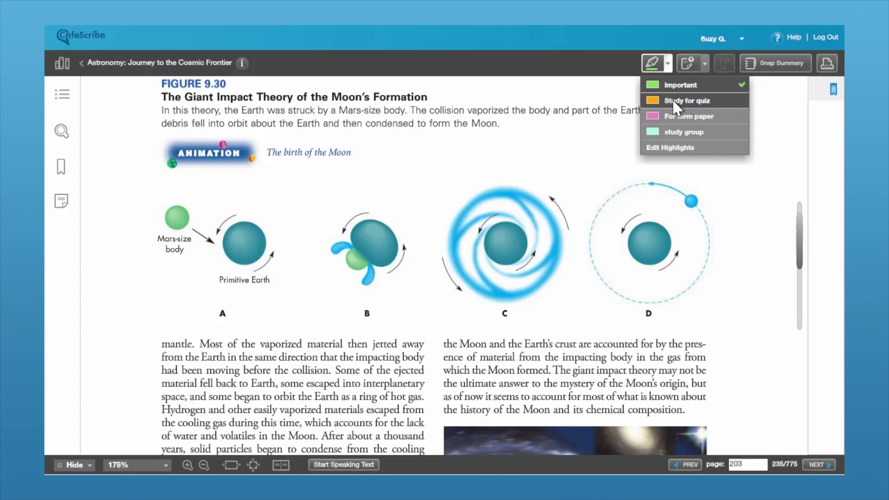
left_click(674, 115)
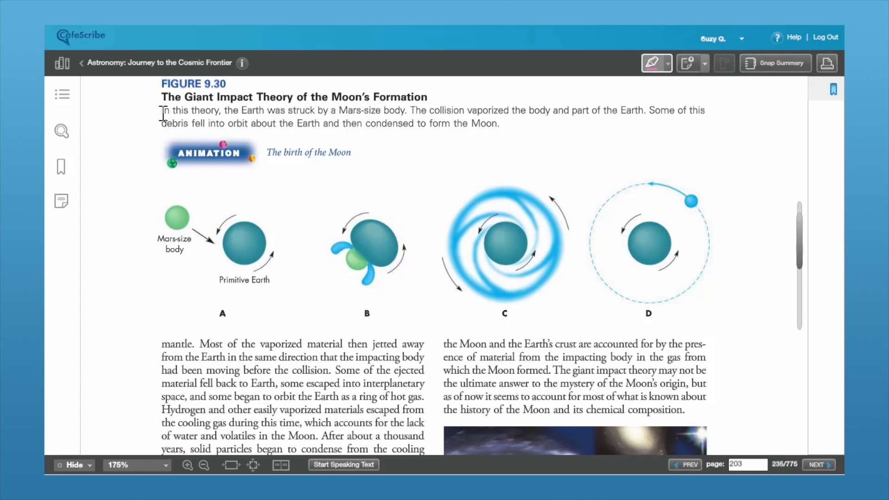
left_click_drag(161, 111, 503, 123)
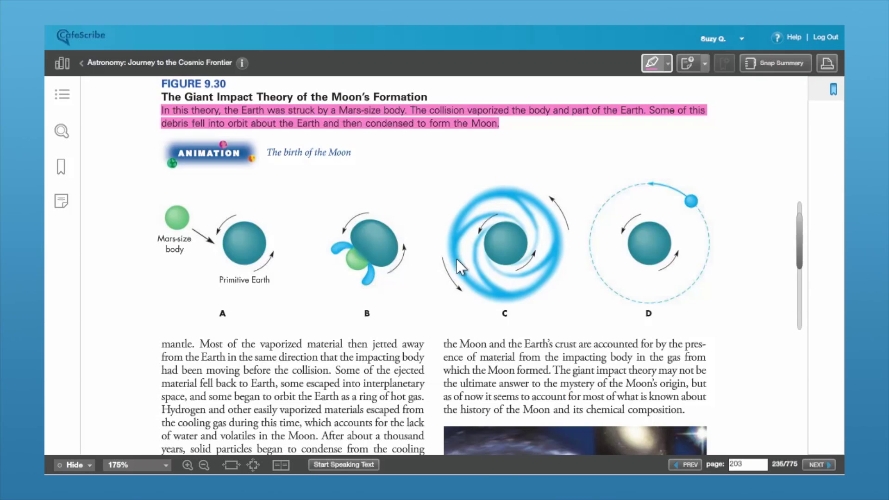
right_click(474, 128)
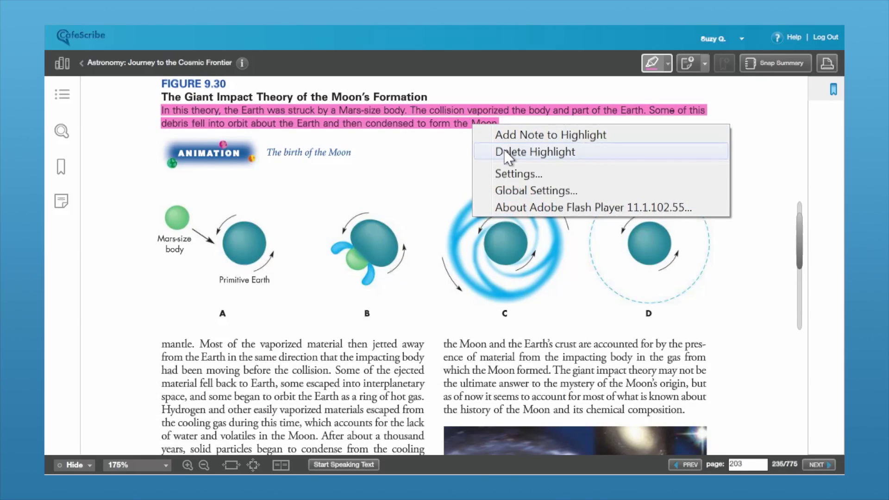
left_click(476, 119)
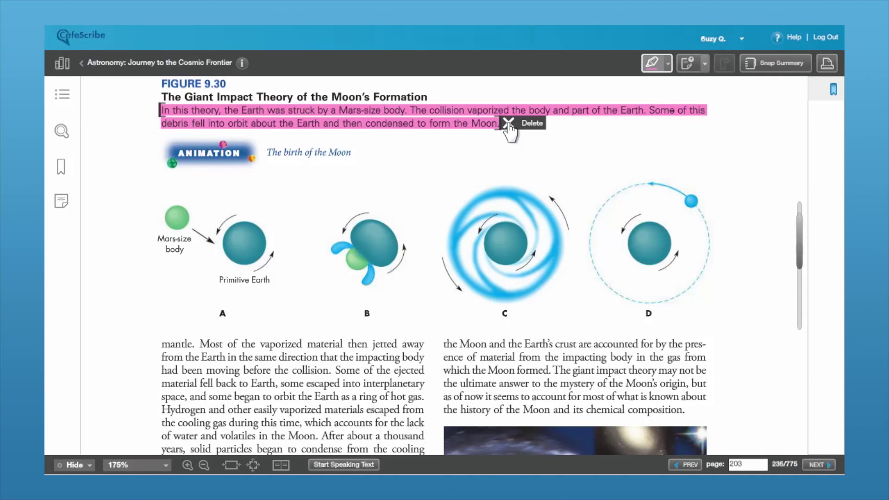
left_click(508, 123)
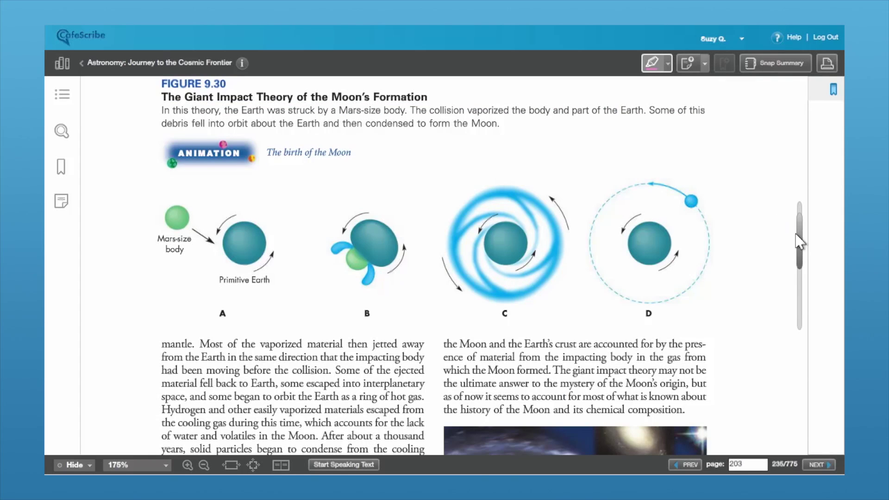
Step: Attach a public page note titled 'Study for the quiz' about studying this for Friday's quiz
scroll(804, 244, "up", 2)
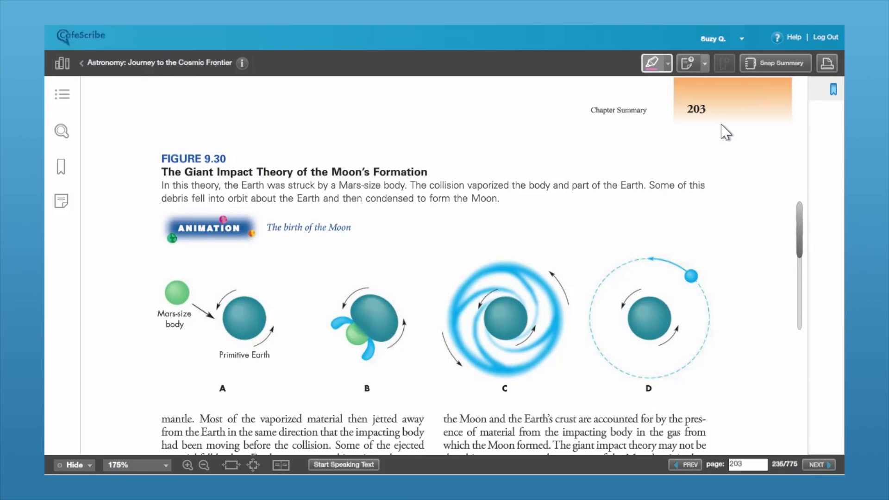
left_click(704, 64)
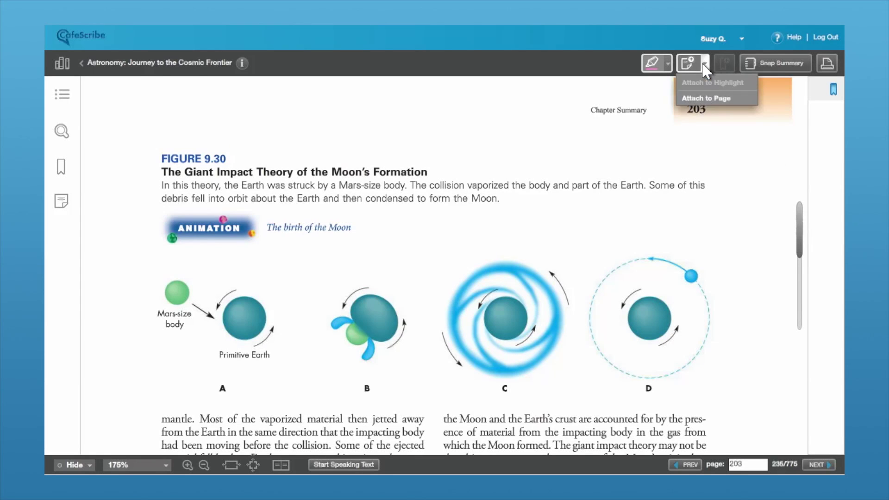
left_click(706, 99)
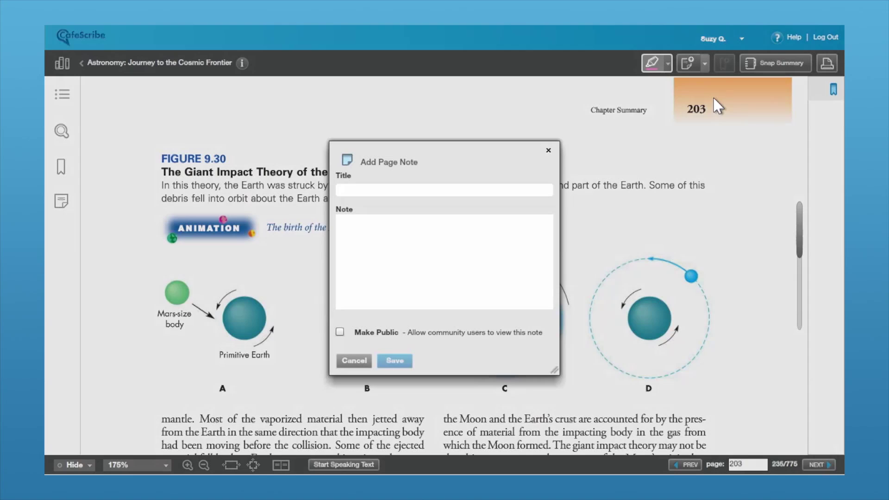
left_click(471, 189)
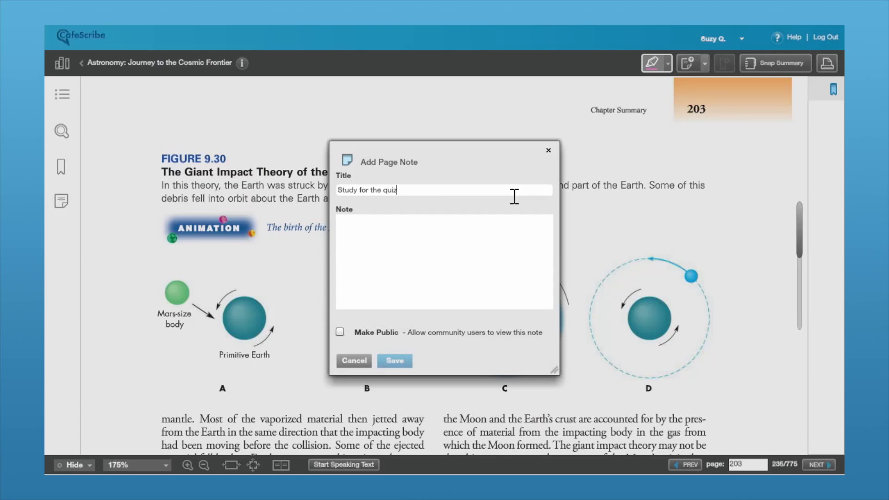
left_click(430, 231)
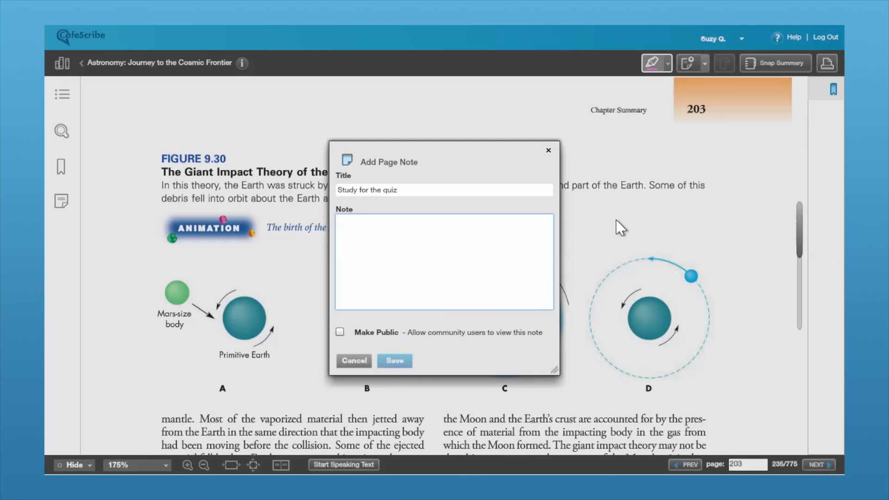
type("Study this for the quiz friday")
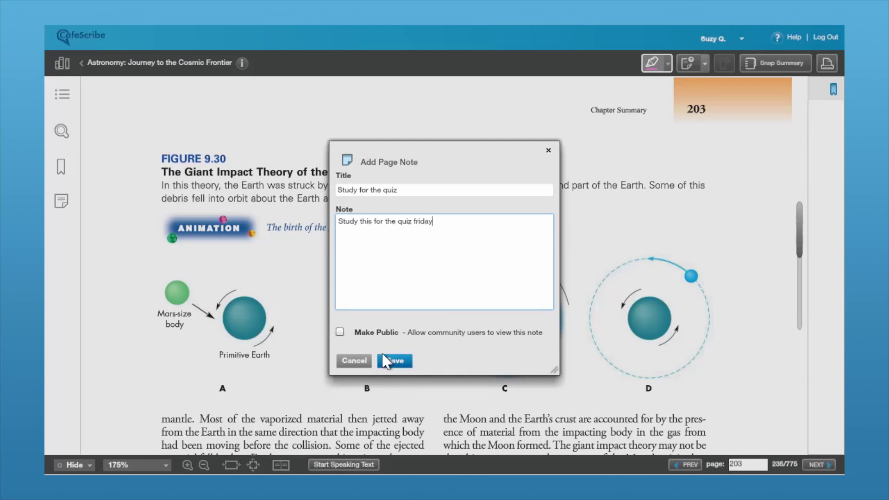
left_click(340, 332)
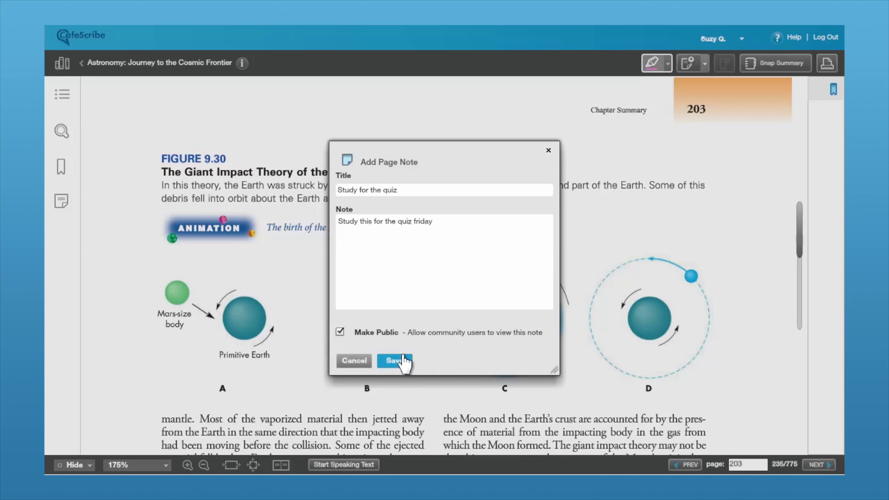
left_click(548, 150)
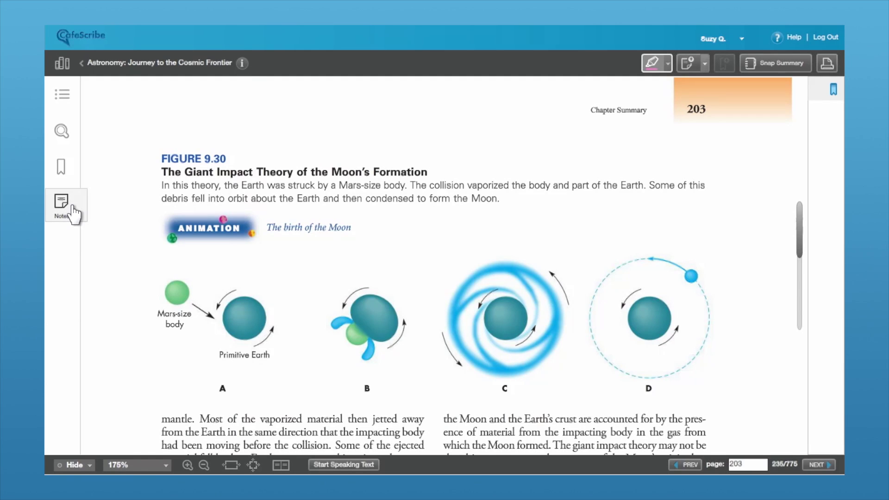
Step: Open My Notes and jump to the Venus volcanoes note on page 223
left_click(75, 214)
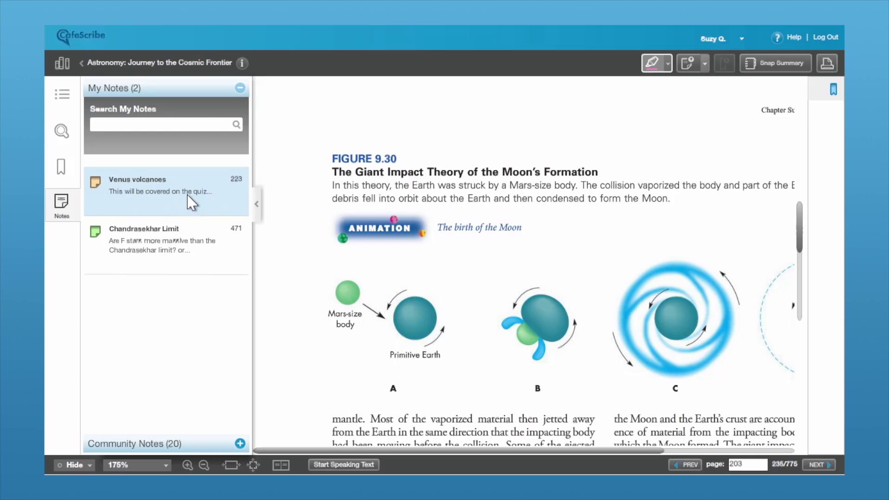
left_click(130, 124)
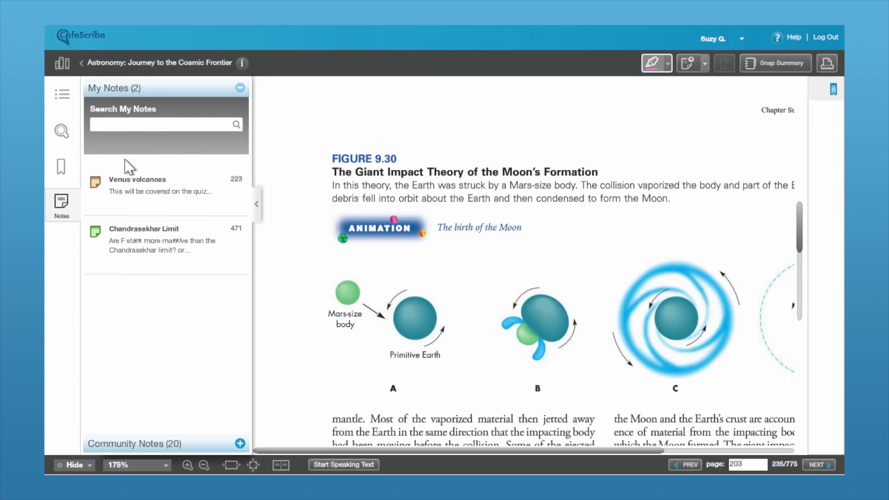
left_click(135, 191)
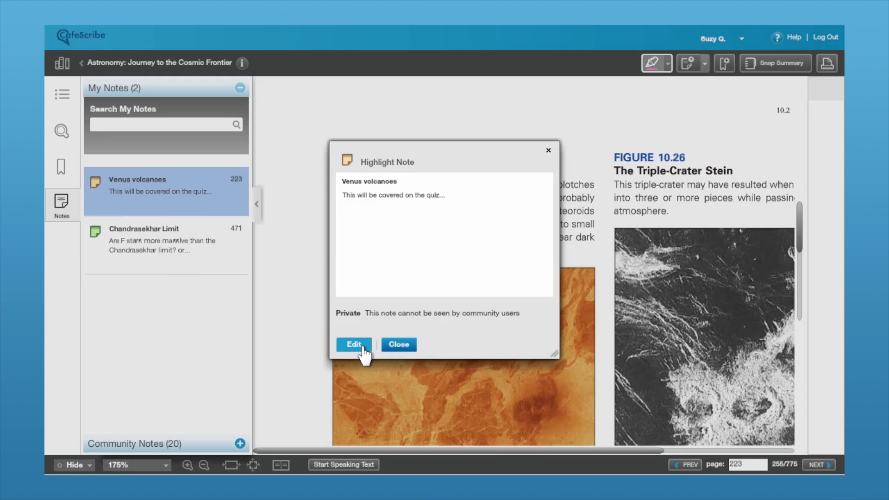
Step: Open the Venus volcanoes note's editor and close it without saving changes
left_click(363, 351)
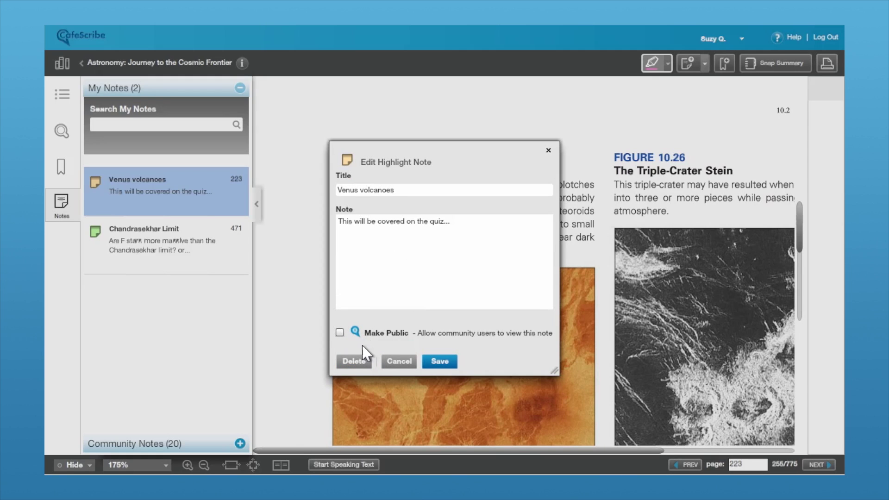
left_click(371, 237)
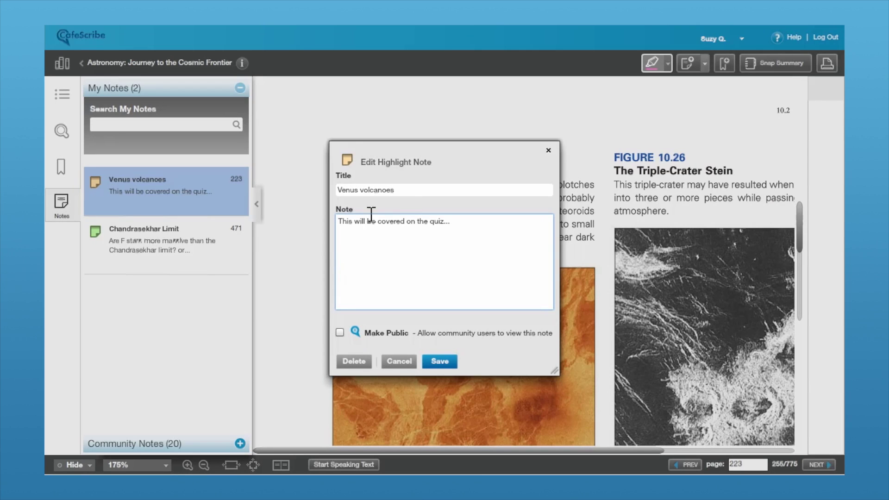
left_click(431, 362)
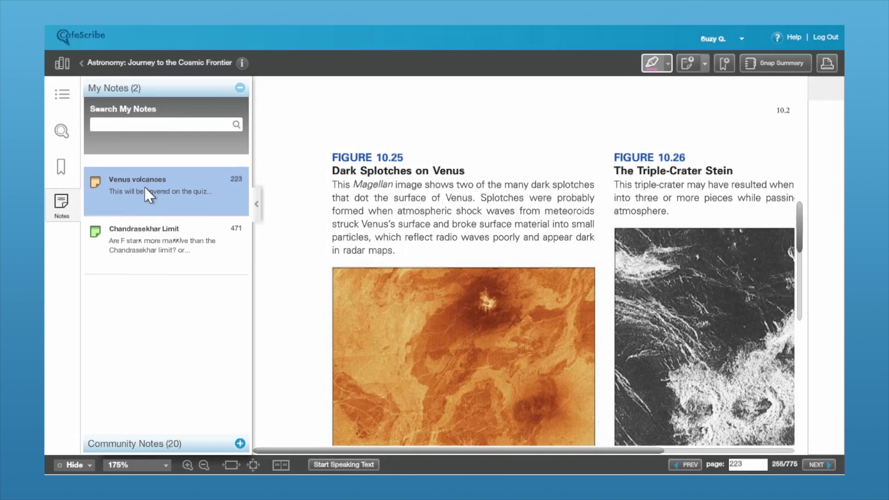
left_click(144, 187)
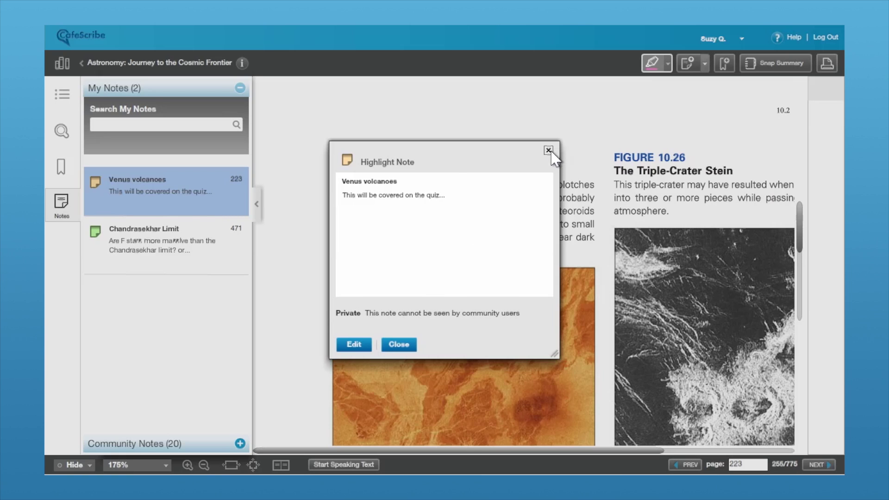
left_click(549, 150)
left_click(181, 193)
left_click(346, 343)
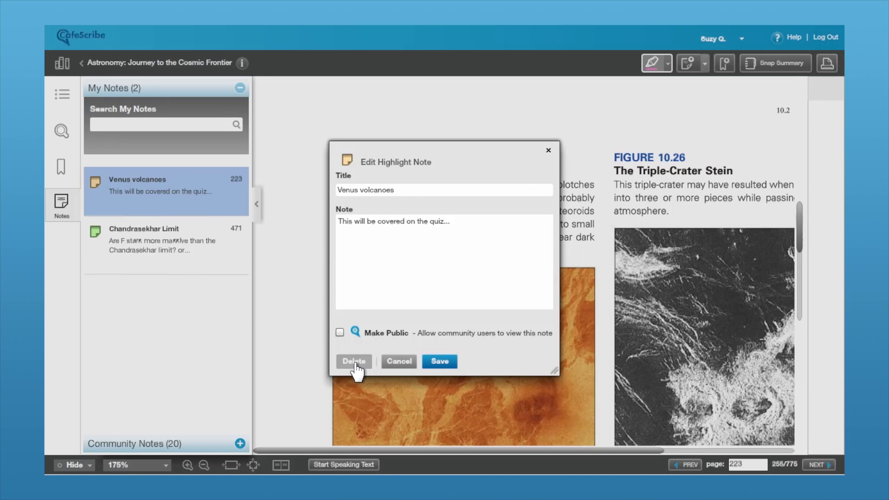
left_click(551, 151)
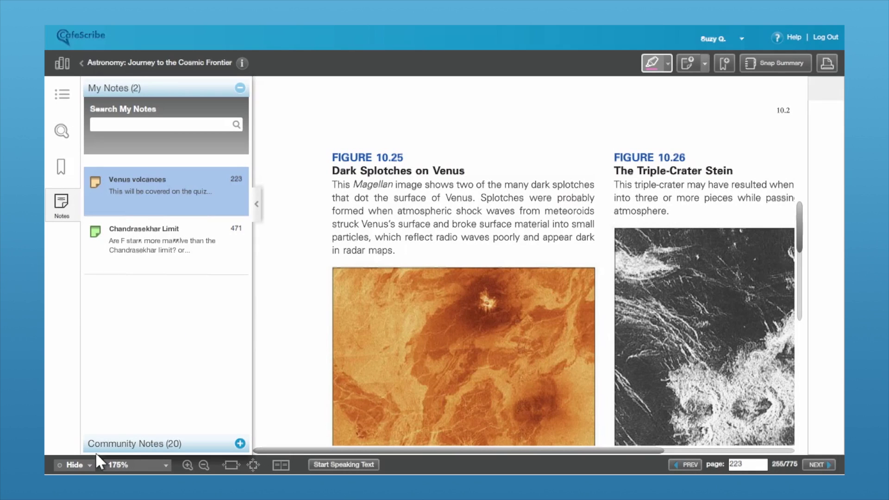
Step: Open the X Rays community note on page 101, read it, and dismiss it
left_click(144, 444)
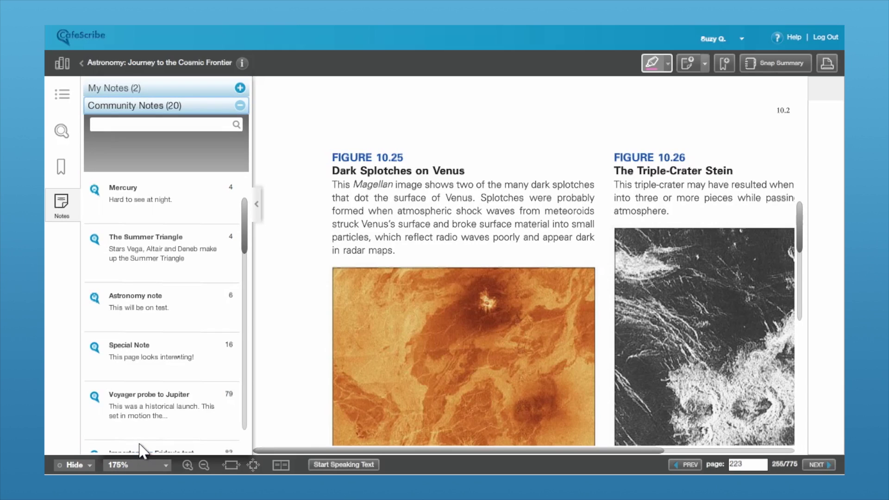
left_click(215, 215)
left_click_drag(244, 236, 248, 287)
left_click_drag(247, 294, 244, 301)
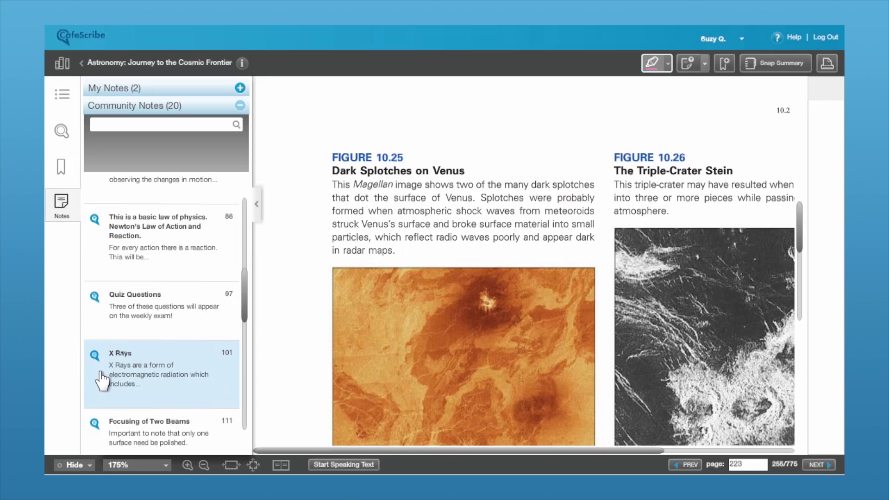
left_click(121, 364)
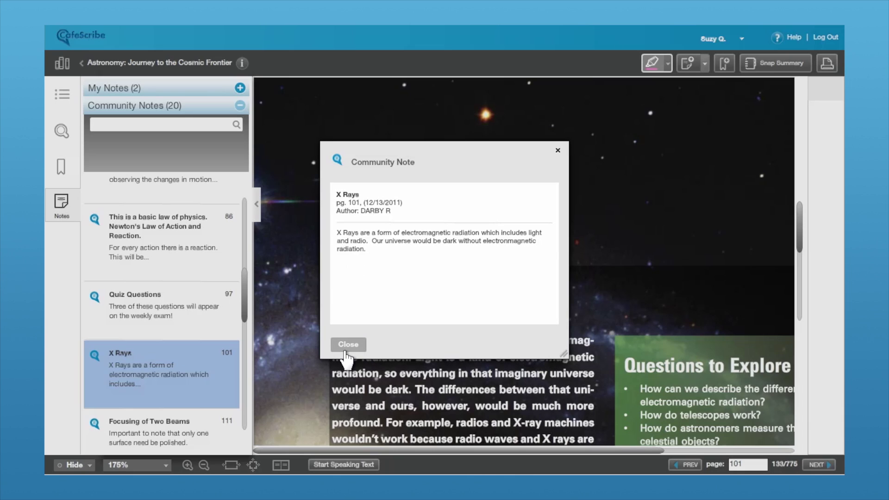
key("Escape")
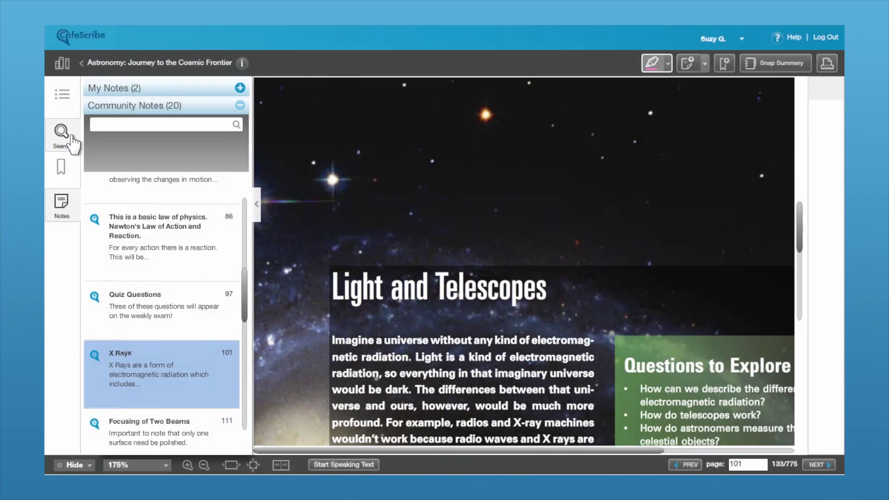
left_click(63, 139)
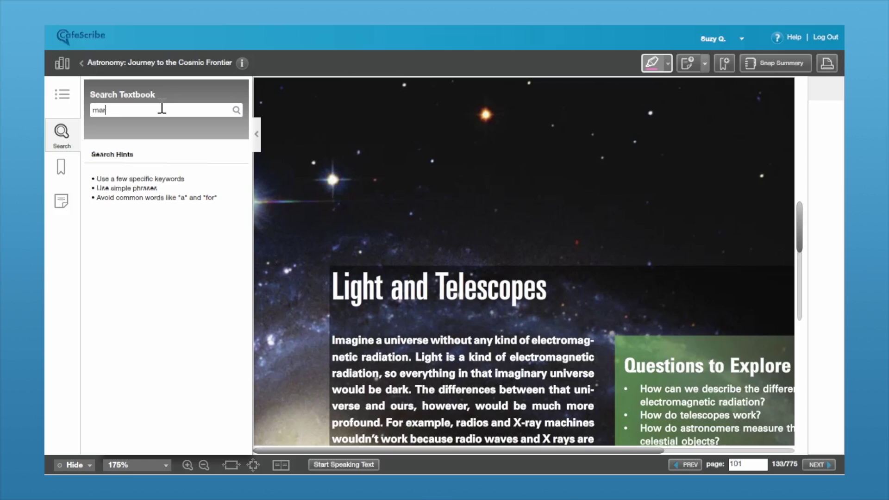
Step: Search for mars, sort by instances per page, and open the Chapter 11 page 236 result
key("Return")
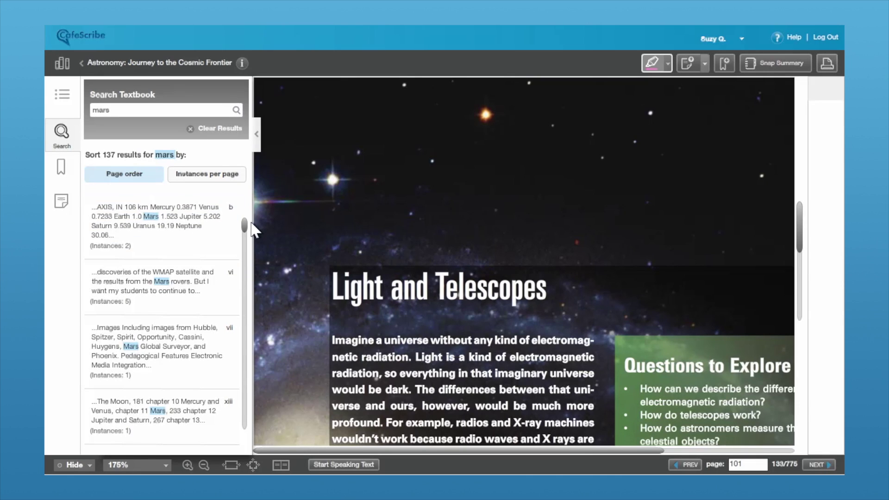
left_click_drag(246, 227, 244, 254)
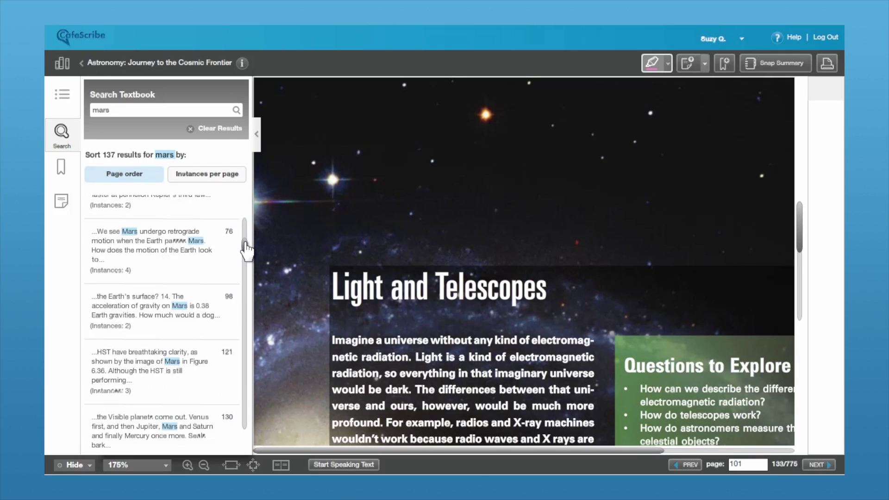
left_click(187, 181)
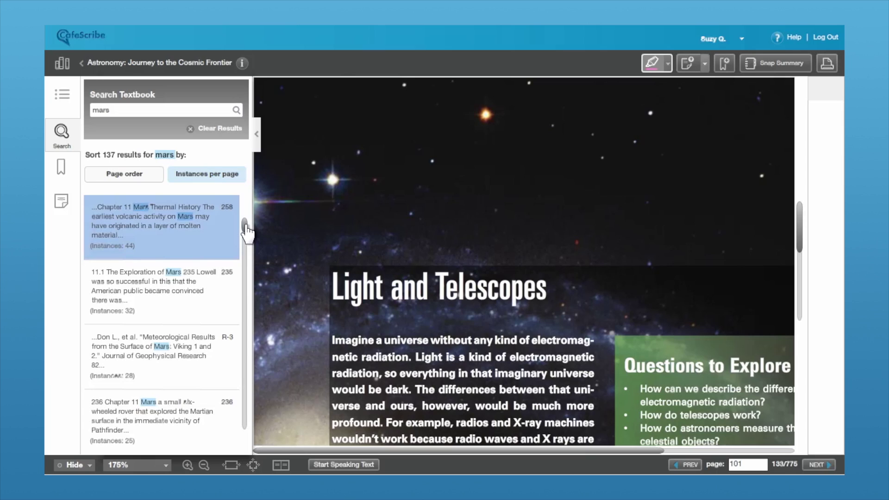
scroll(247, 232, "down", 2)
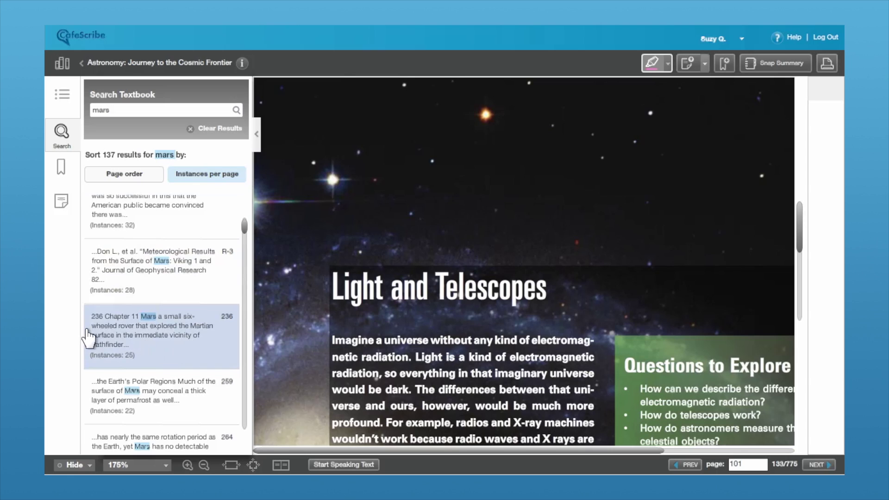
left_click(128, 327)
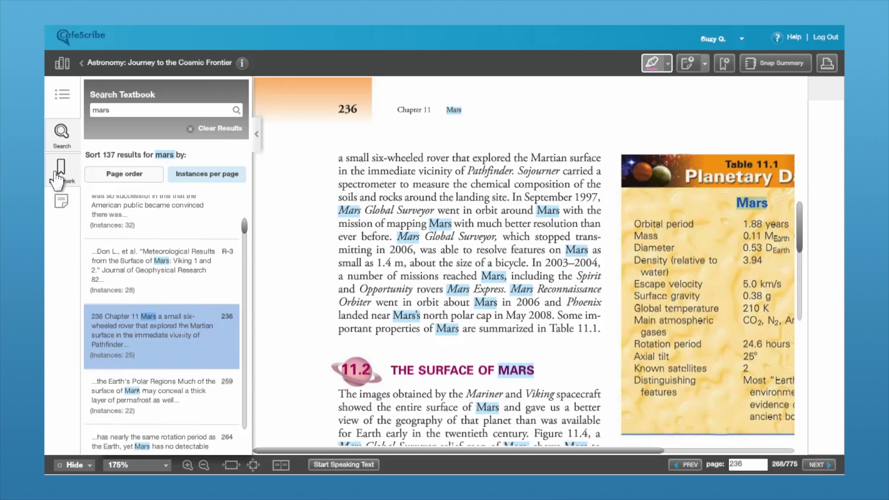
left_click(66, 183)
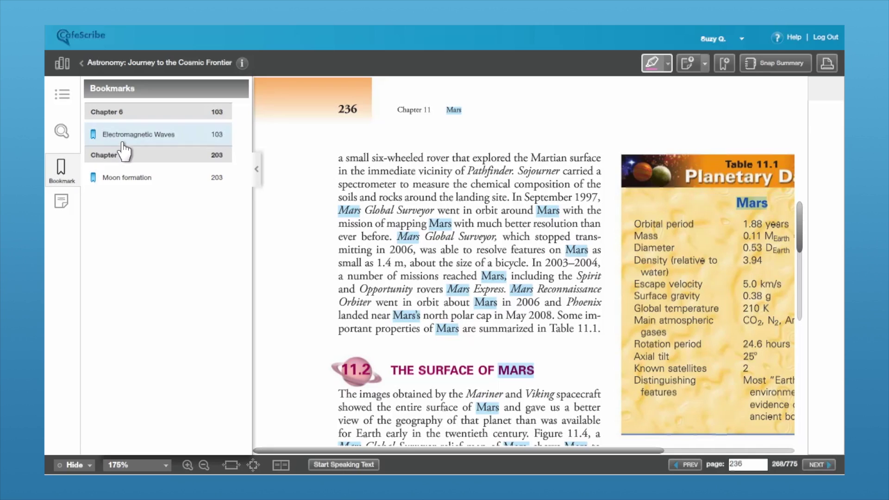
Step: Go to page 32 and save a bookmark named 'retrograde of mars'
left_click(129, 184)
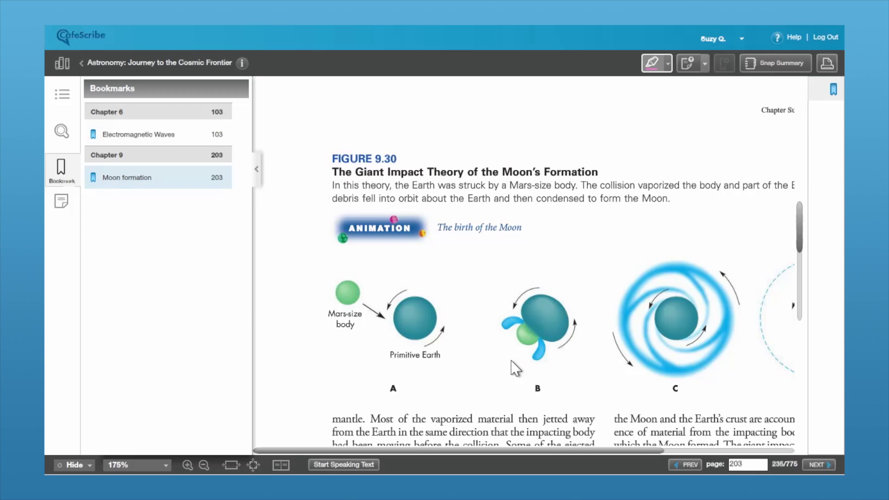
left_click(821, 464)
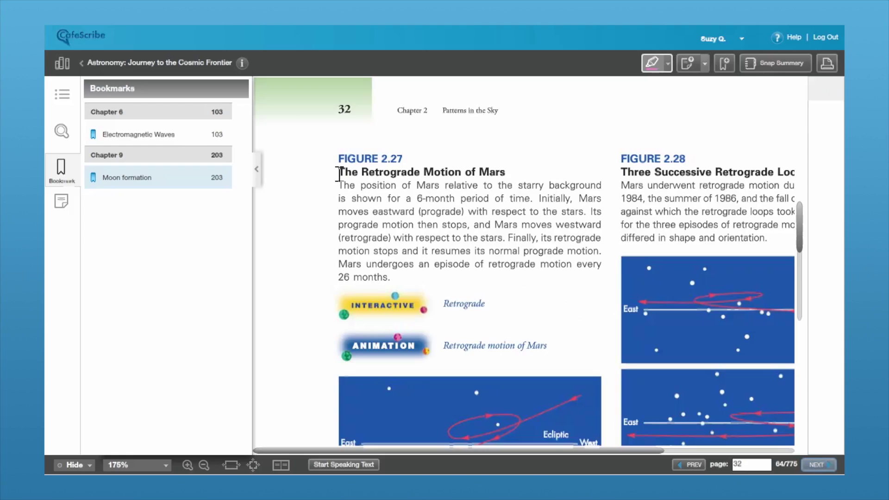
left_click(725, 66)
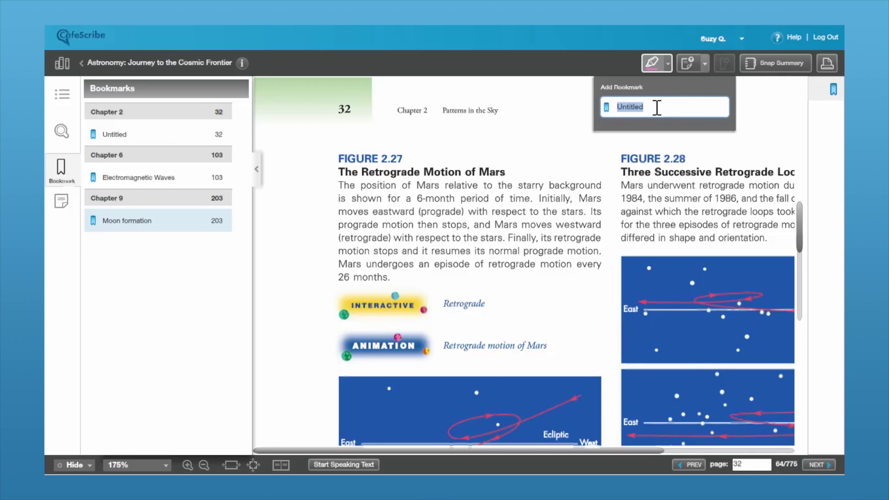
type("retrograde of")
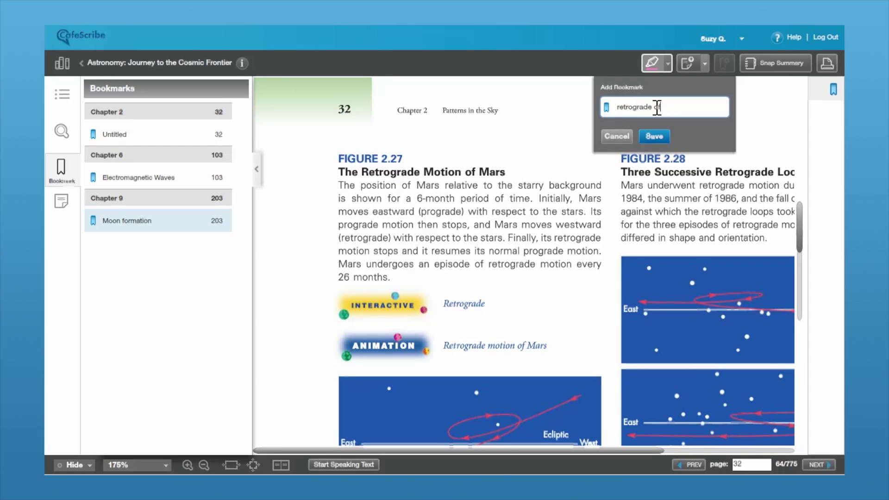
type(" mars")
left_click(660, 132)
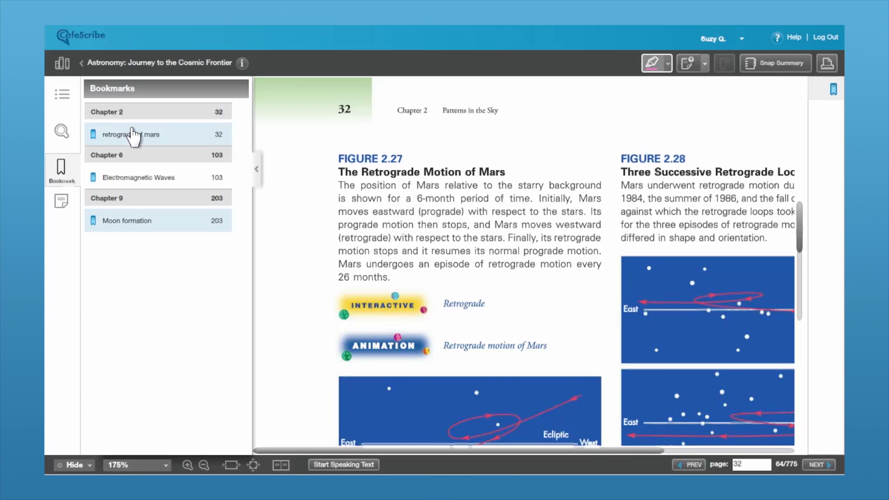
Step: Test the retrograde of mars bookmark from Electromagnetic Waves, then hide the bookmarks panel
left_click(132, 178)
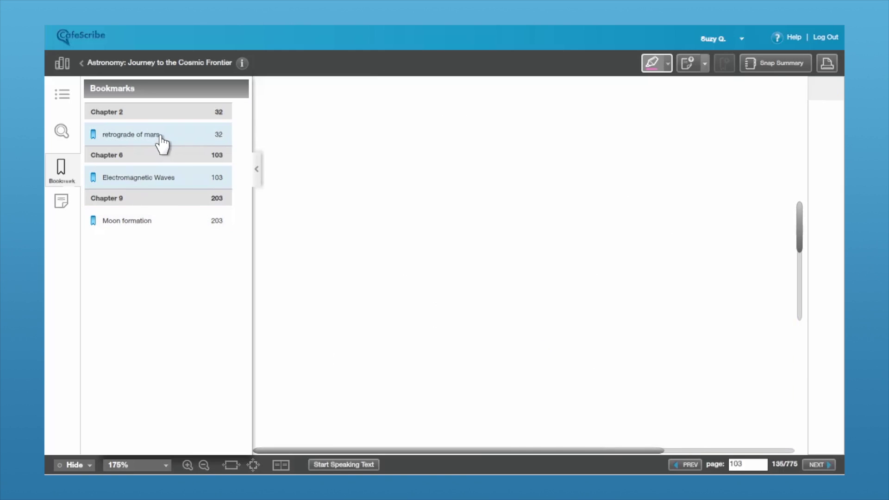
left_click(161, 139)
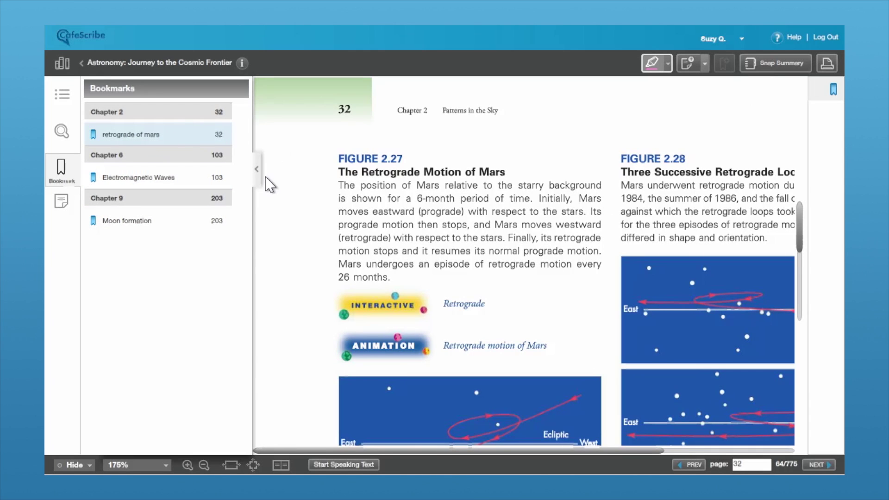
left_click(257, 169)
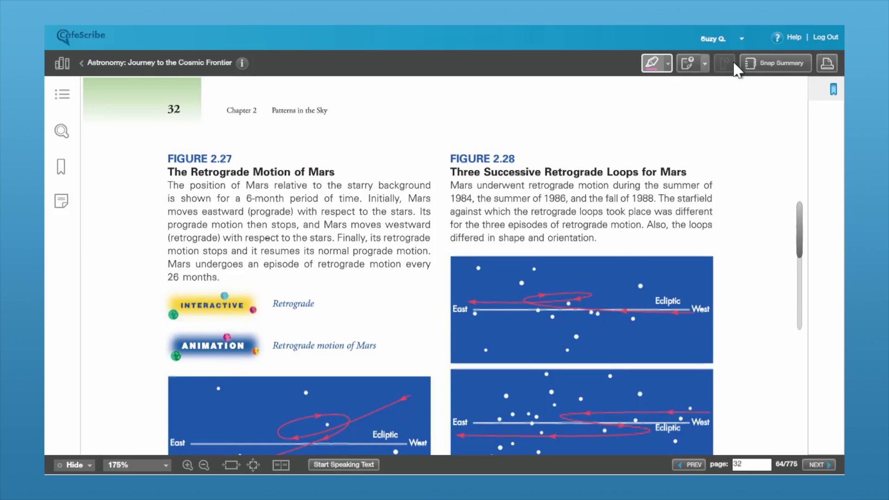
Step: In Snap Summary, clear the page range, exclude Untitled highlights, then close the summary
left_click(763, 71)
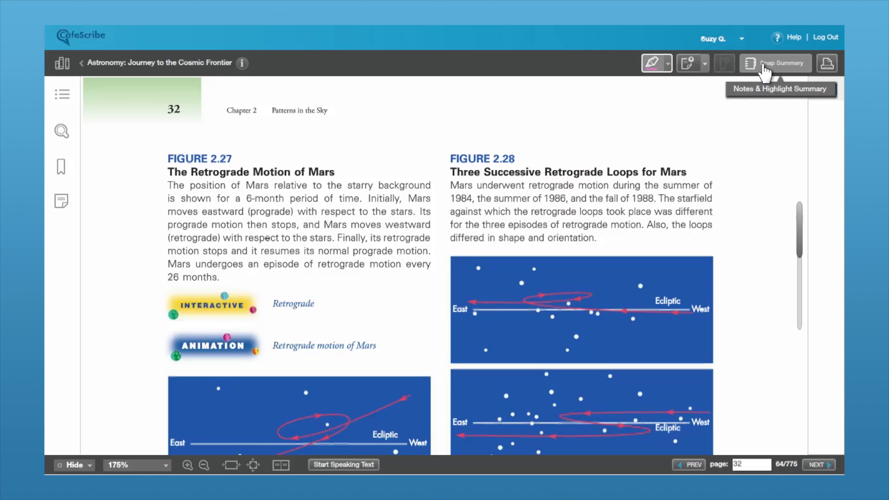
left_click(765, 70)
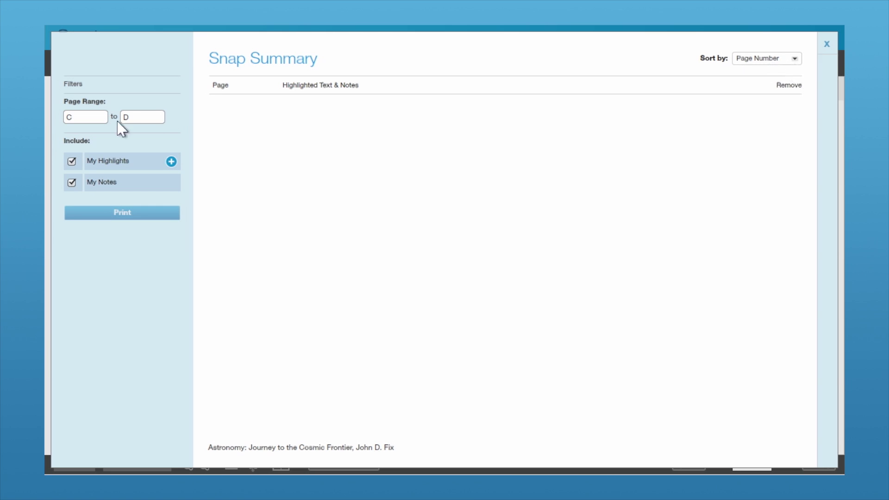
left_click_drag(105, 115, 50, 115)
key("BackSpace")
left_click(141, 117)
key("BackSpace")
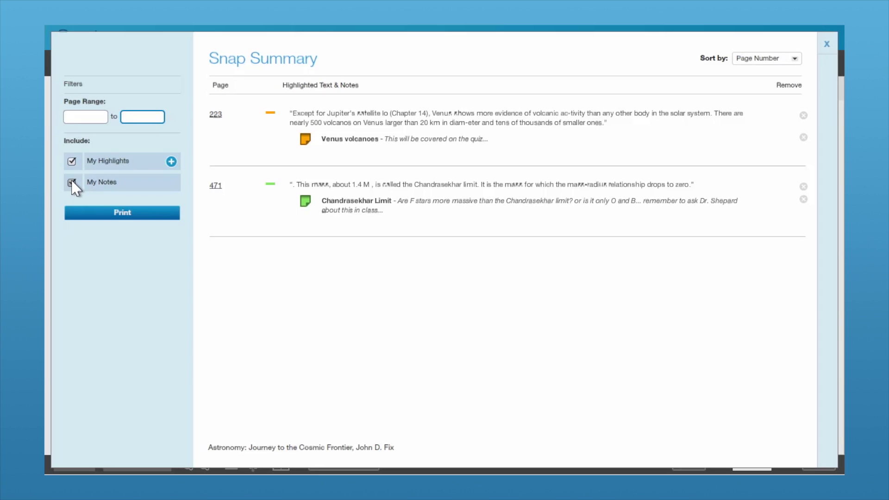
left_click(172, 162)
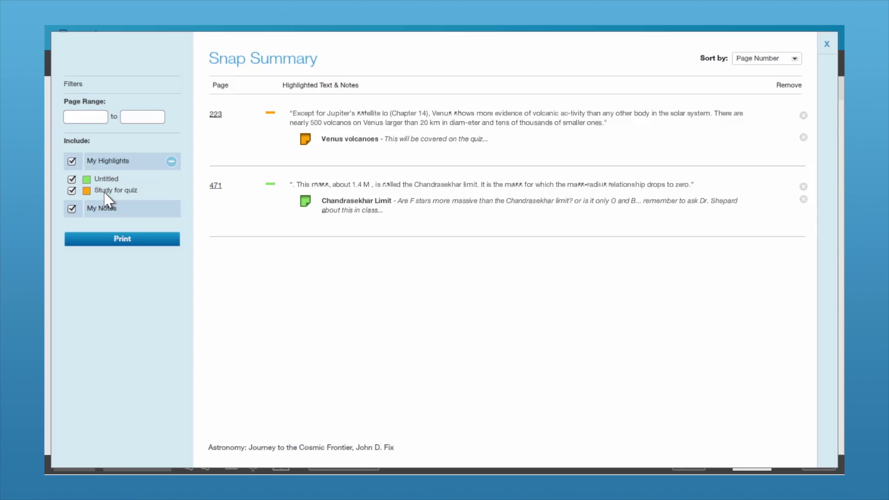
left_click(71, 180)
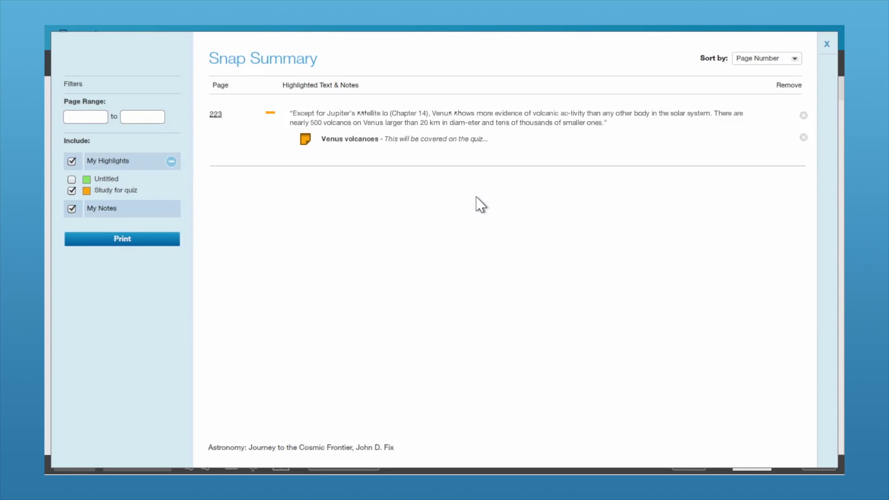
left_click(827, 44)
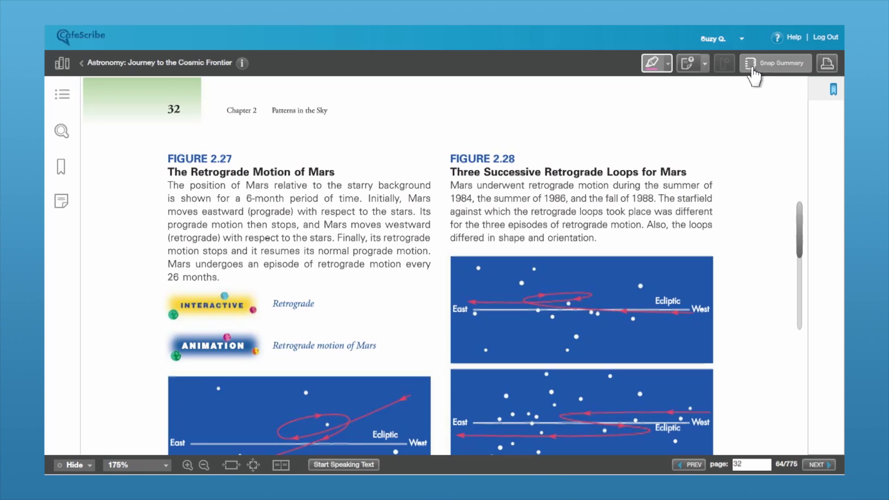
Step: Browse the Search, Printing and copying, and Notes topics in the Help Center
left_click(778, 40)
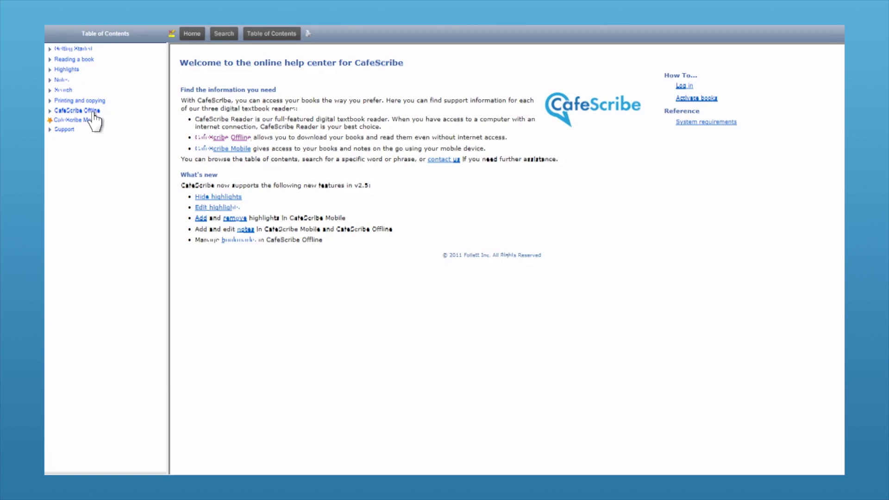
left_click(52, 90)
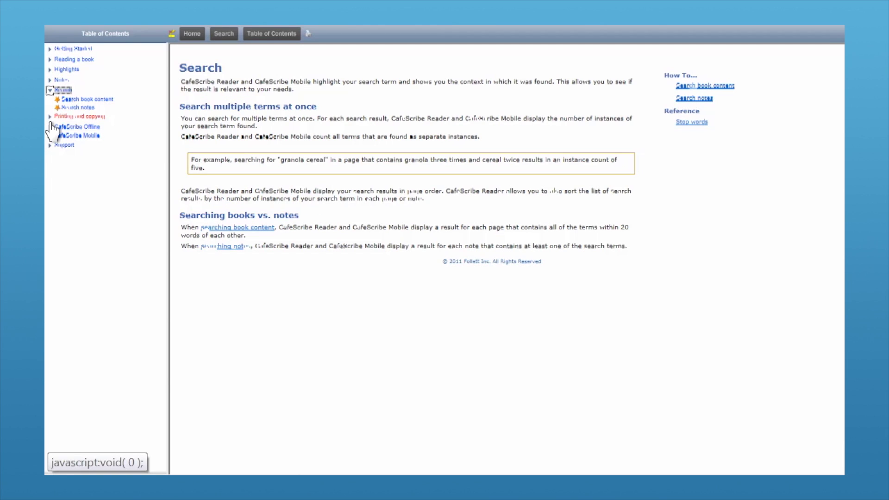
left_click(51, 117)
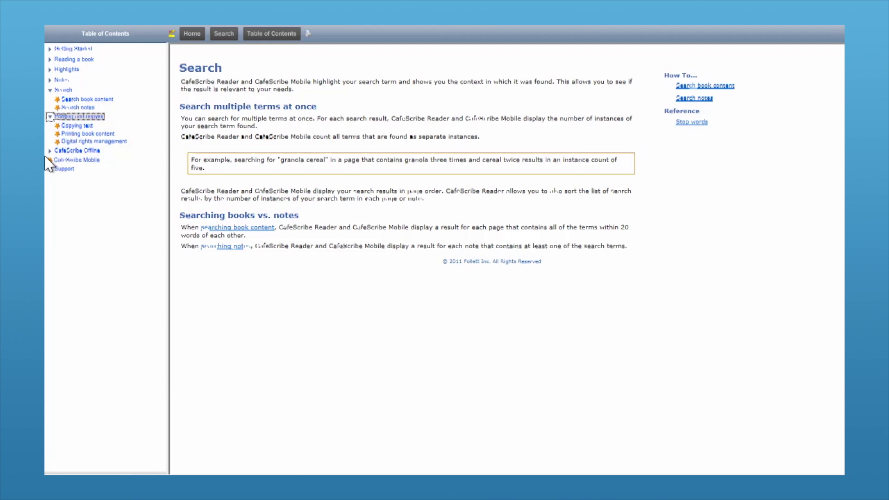
left_click(56, 80)
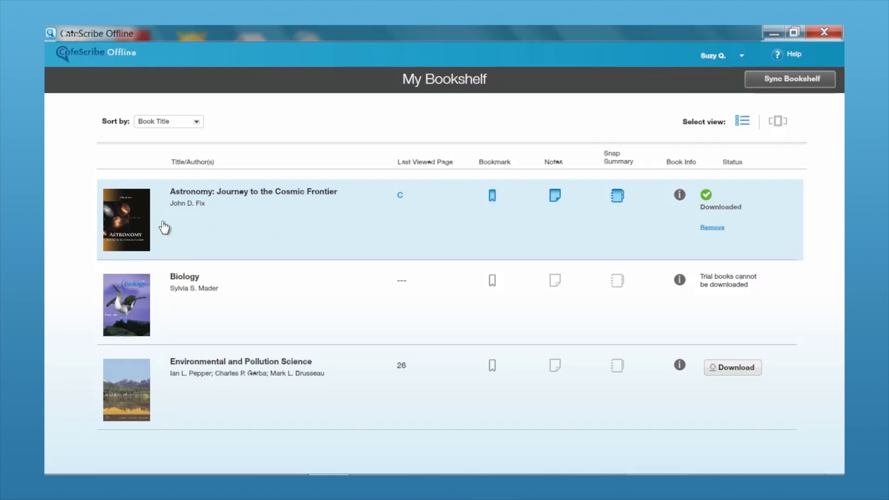
left_click(143, 227)
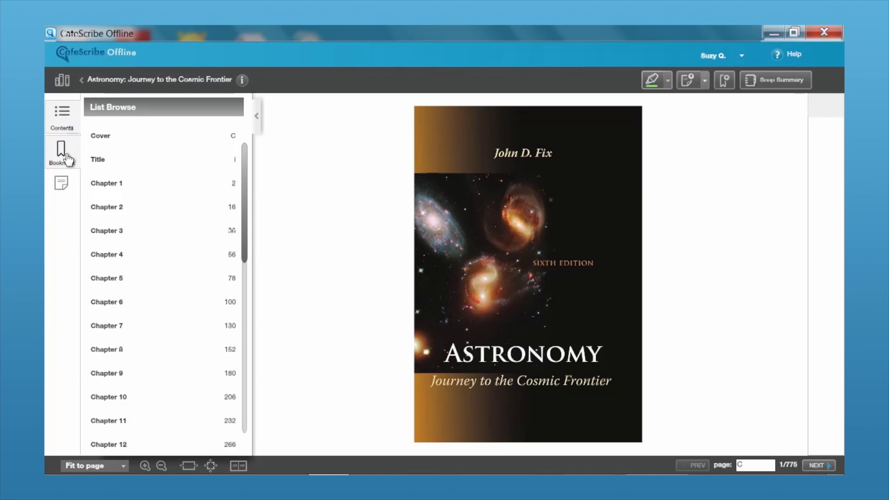
left_click(64, 187)
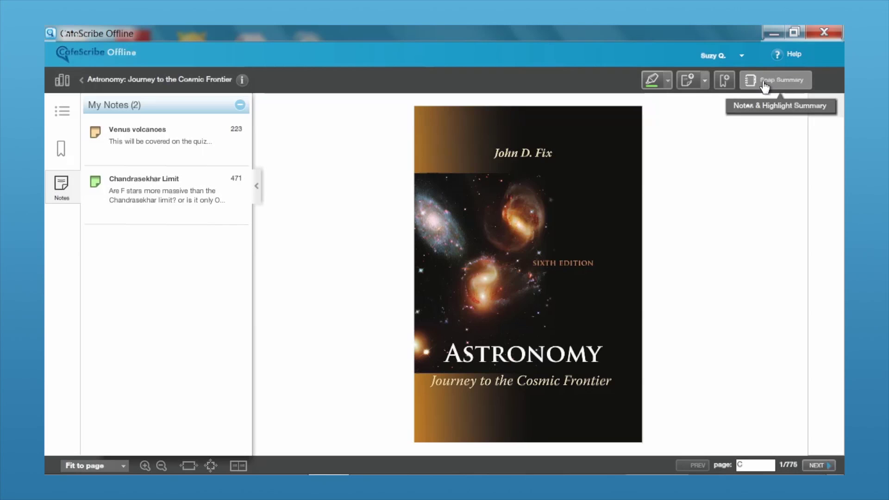
left_click(687, 79)
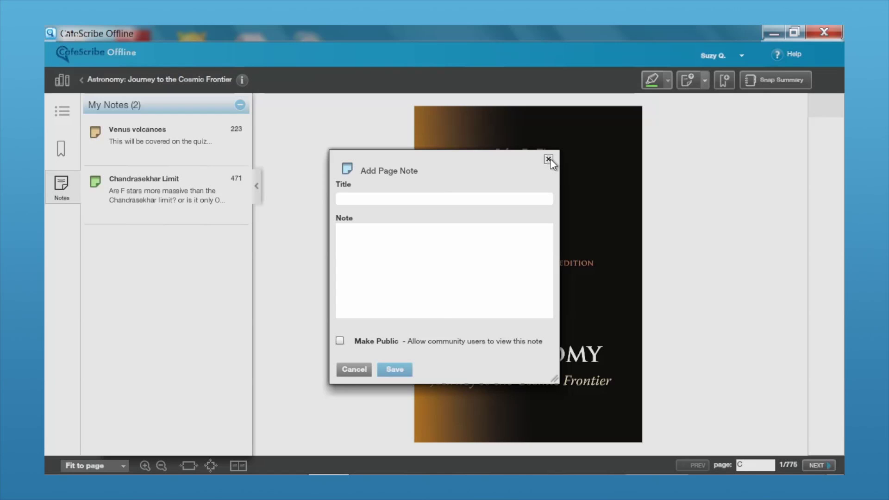
left_click(549, 159)
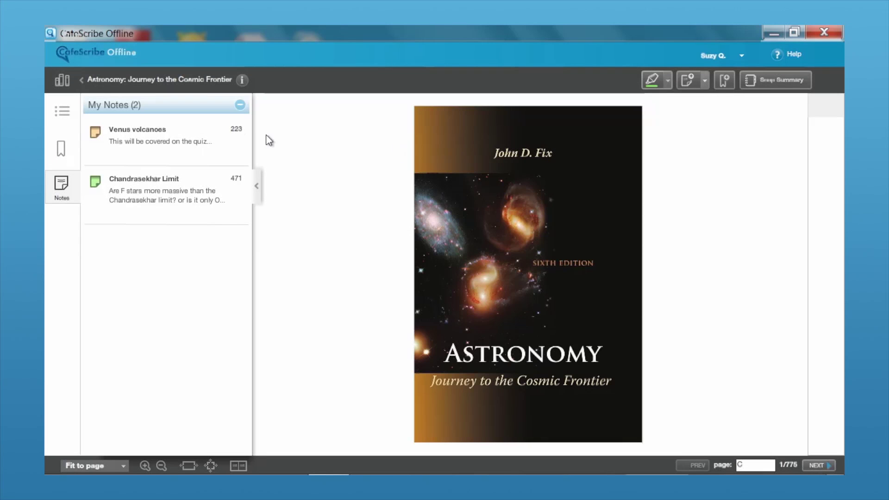
left_click(56, 85)
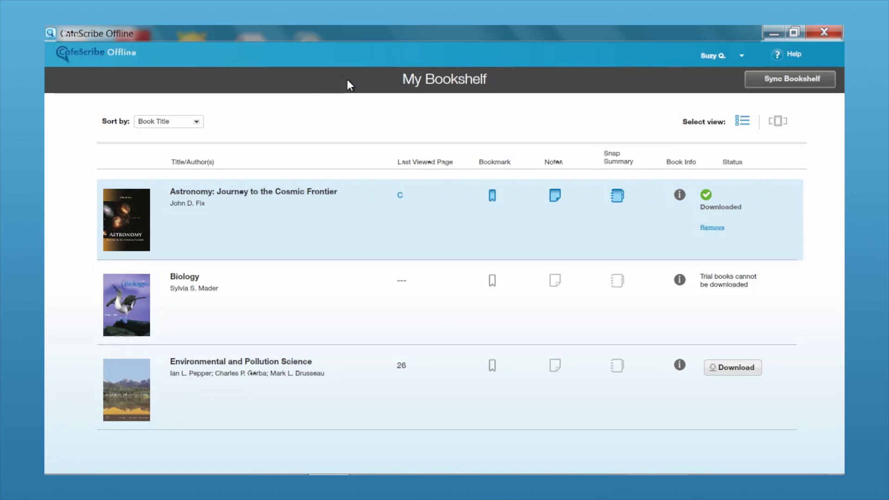